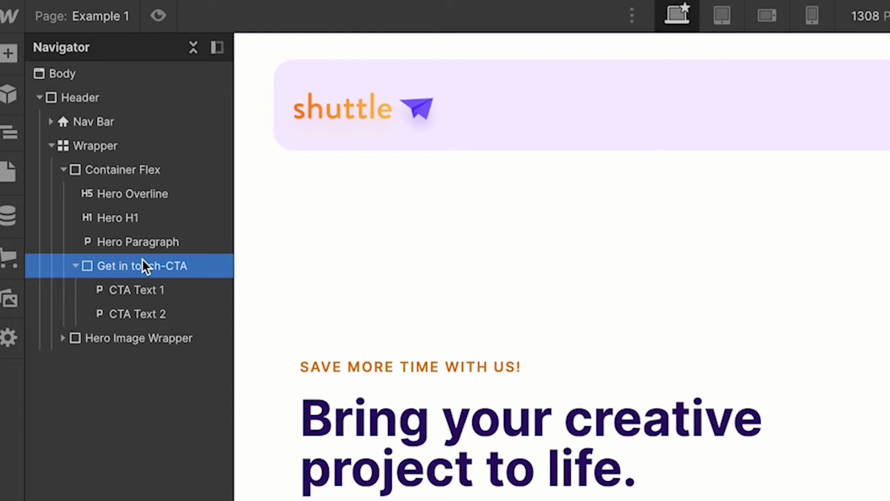
Examine the Get in touch-CTA block, its two CTA text children and its background colour, and preview the page
click(155, 291)
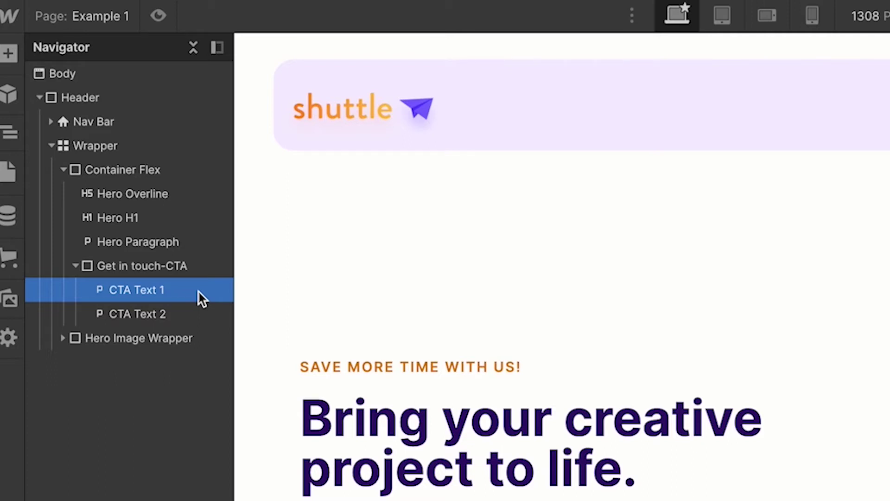
click(221, 320)
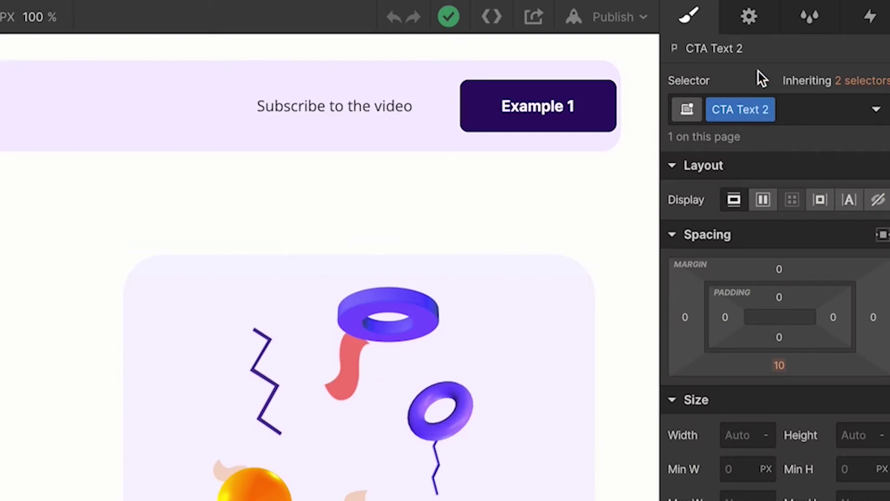
click(538, 105)
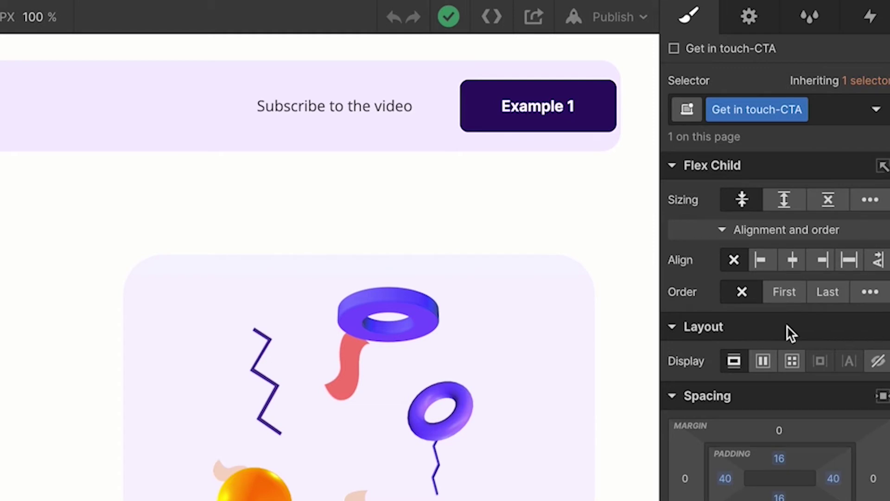
scroll(790, 332, down, 5)
scroll(789, 330, down, 10)
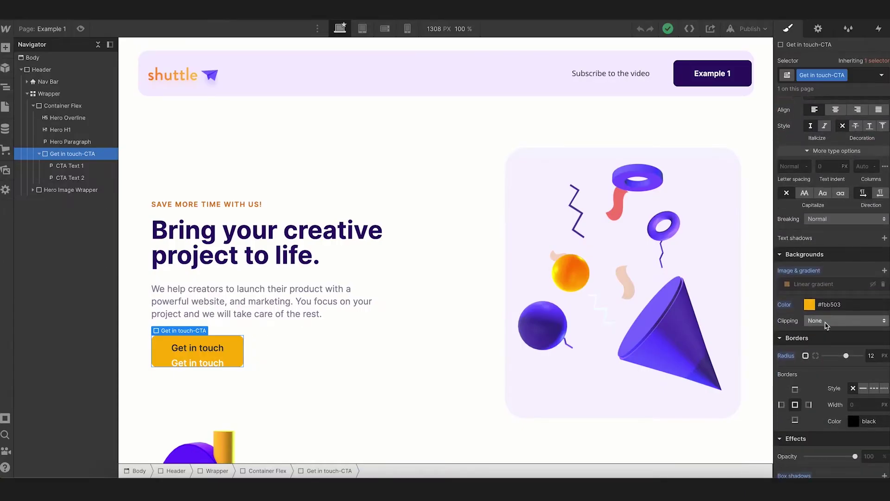
click(809, 305)
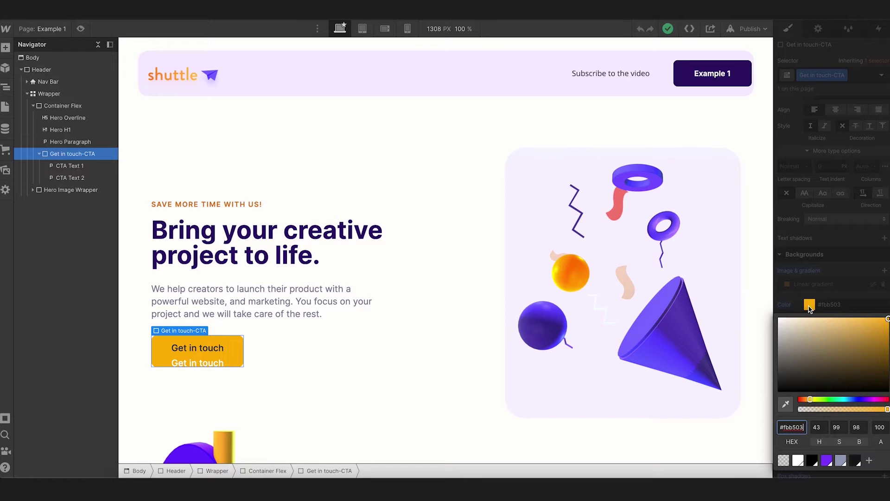
click(809, 306)
scroll(809, 307, up, 8)
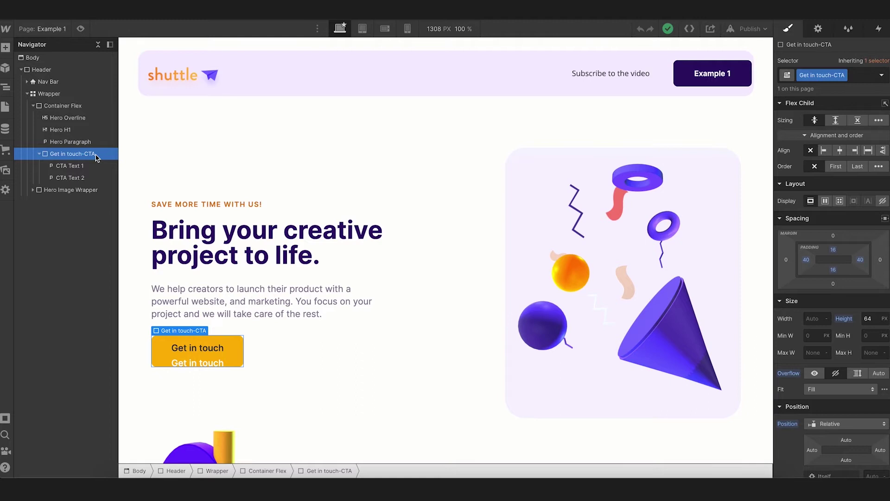
key(ctrl+shift+p)
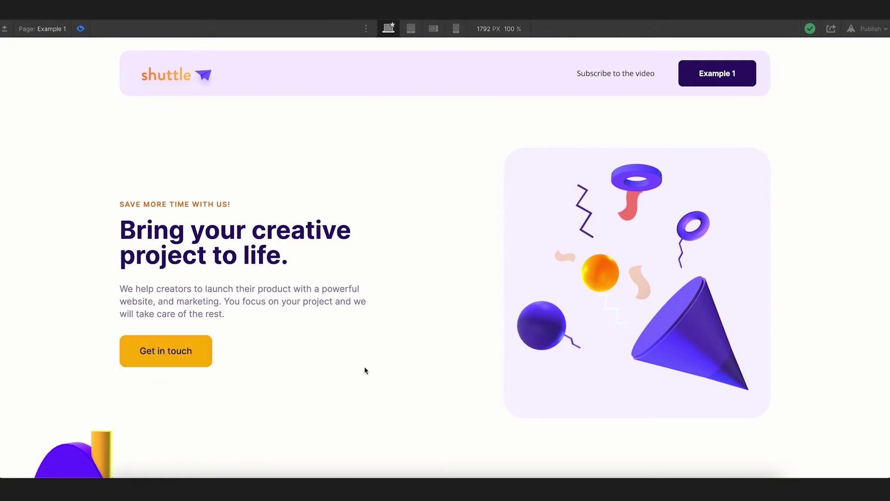
key(ctrl+shift+p)
Add a Mouse hover element trigger to the Get in touch-CTA block
click(879, 29)
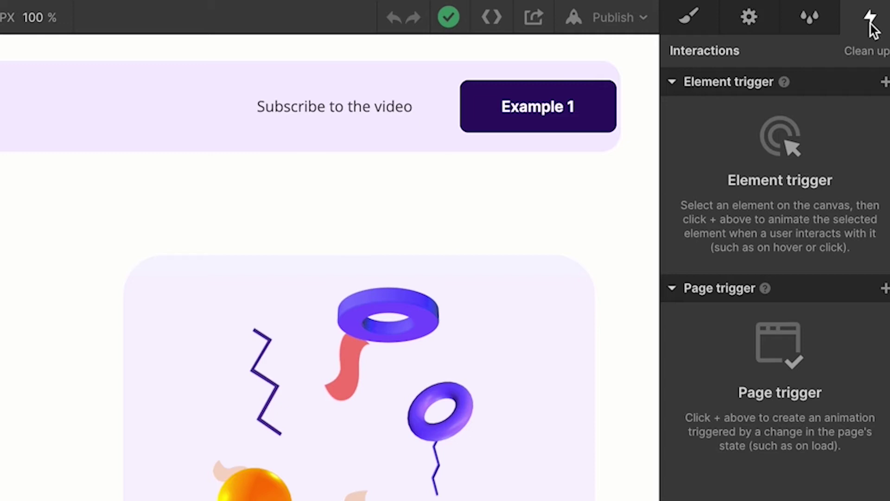
click(885, 82)
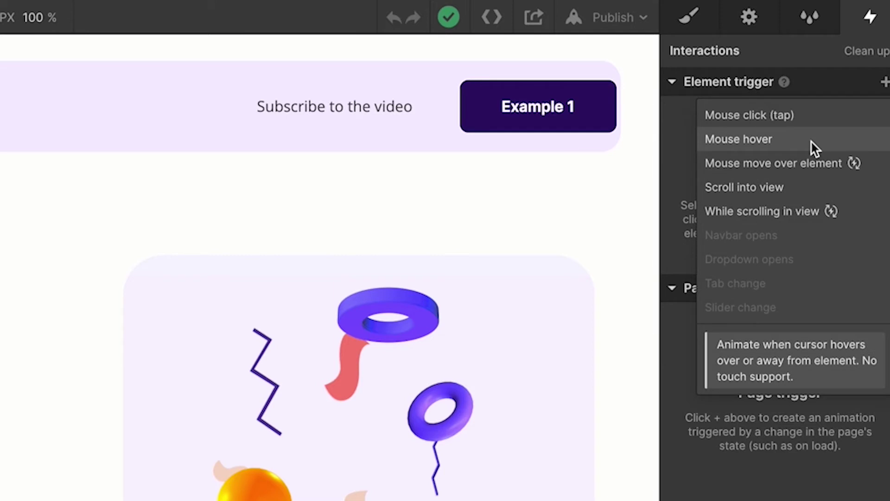
click(839, 140)
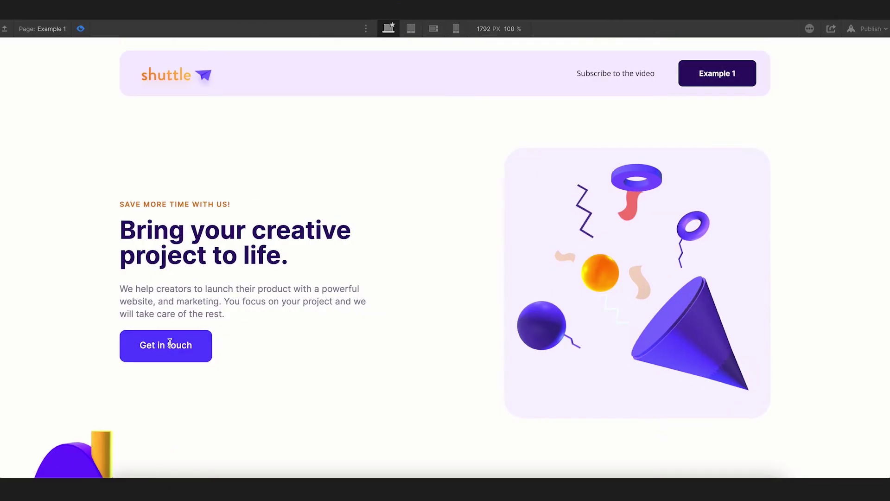
click(170, 342)
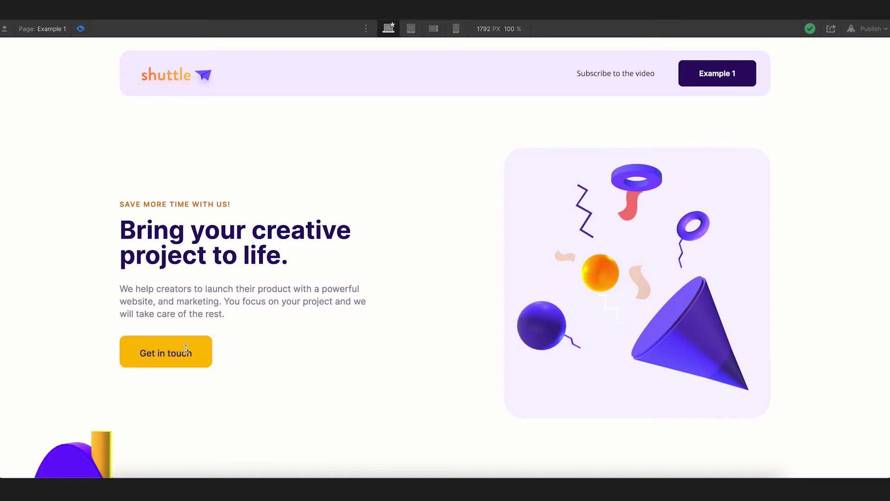
key(Escape)
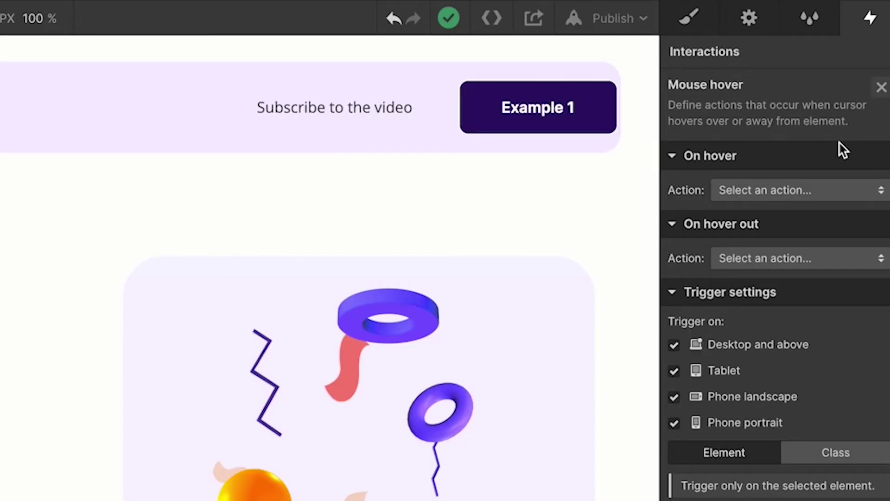
Set the On hover action to start an animation and create a timed animation named CTA-In
click(822, 185)
click(812, 228)
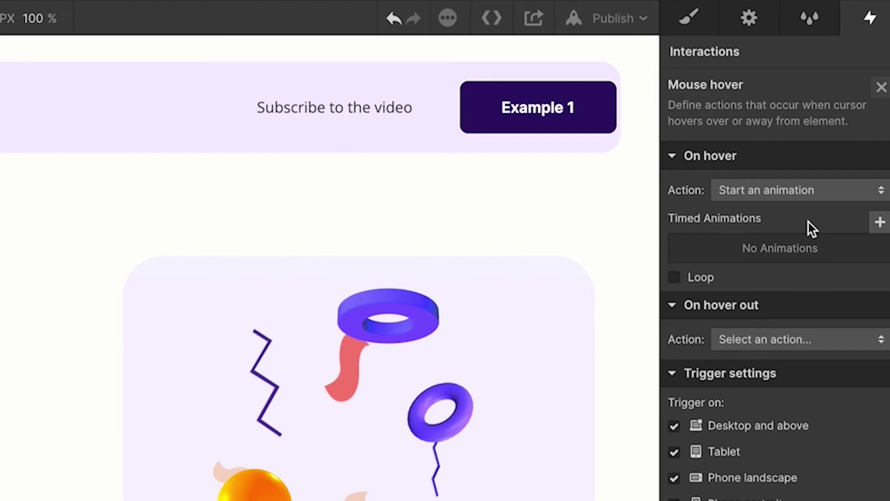
click(880, 222)
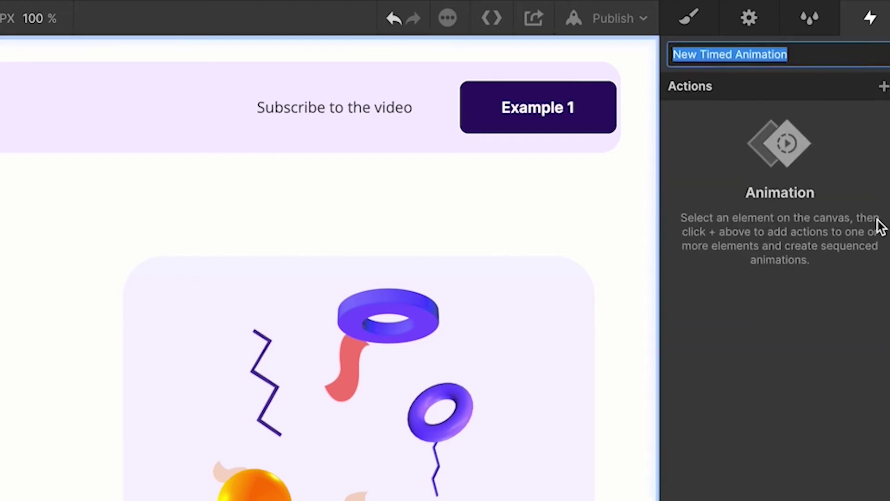
text(CT)
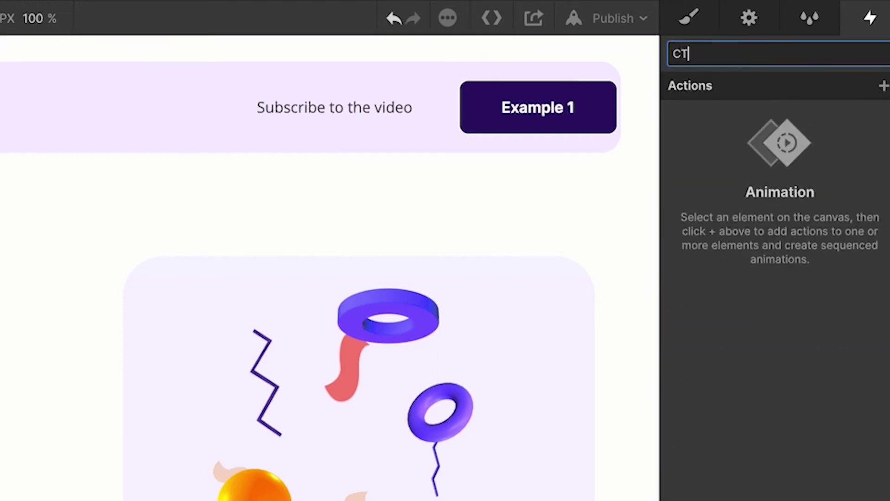
text(A-In)
Add a BG Color action and a Move action for Get in touch-CTA at the 0.00 s mark of the animation
click(884, 88)
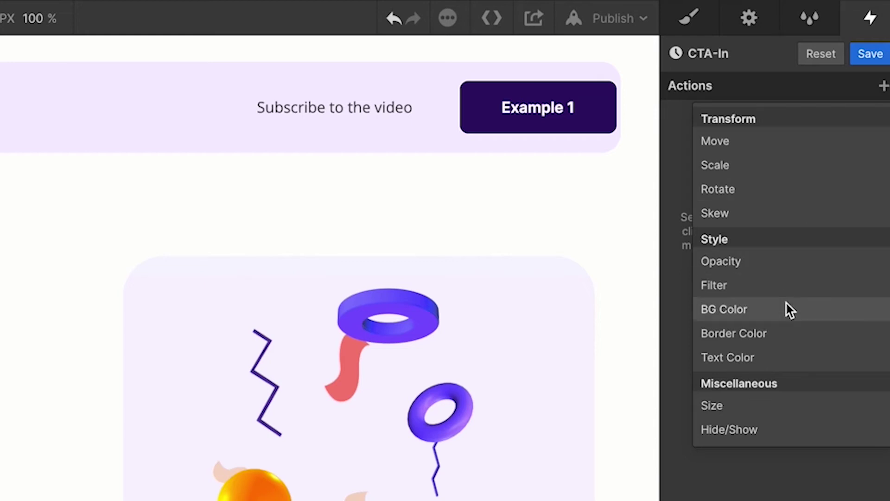
click(791, 316)
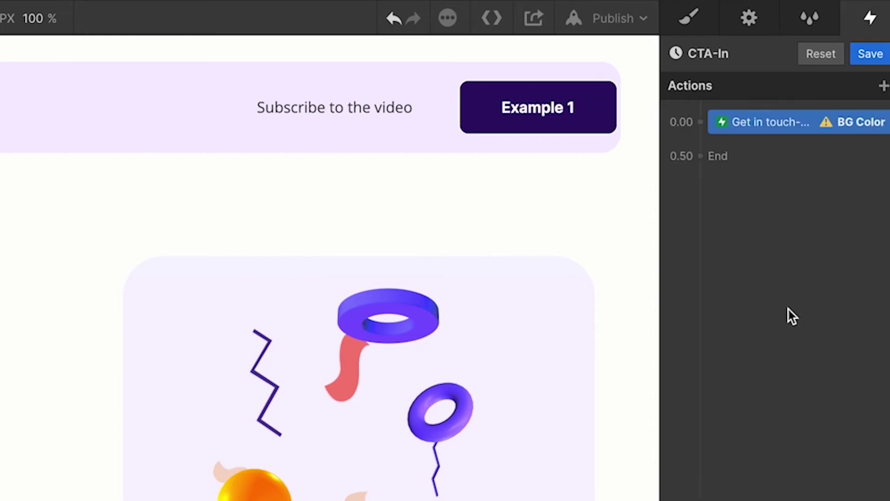
drag(717, 156, 702, 121)
click(700, 122)
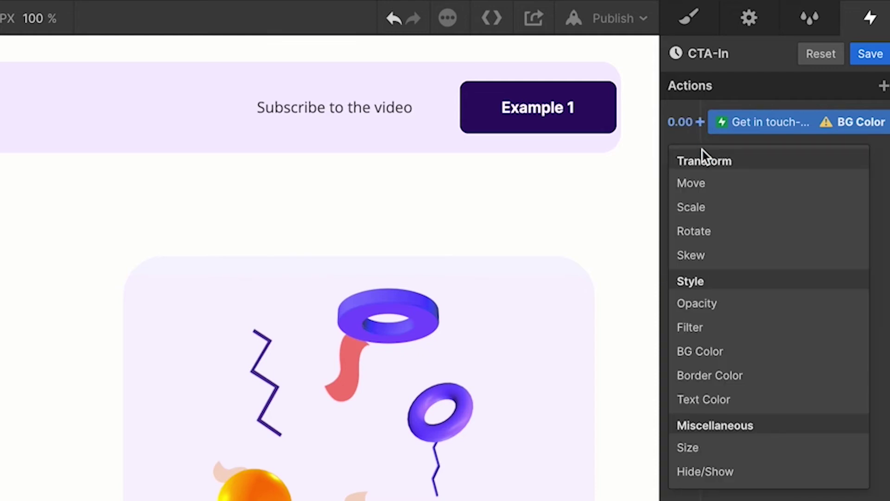
click(711, 184)
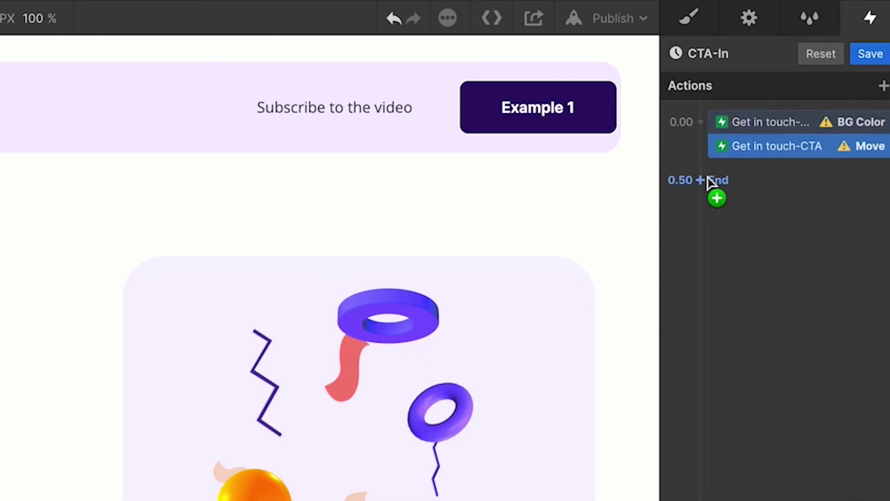
Add a second pair of BG Color and Move actions for Get in touch-CTA at the 0.50 s mark
click(701, 181)
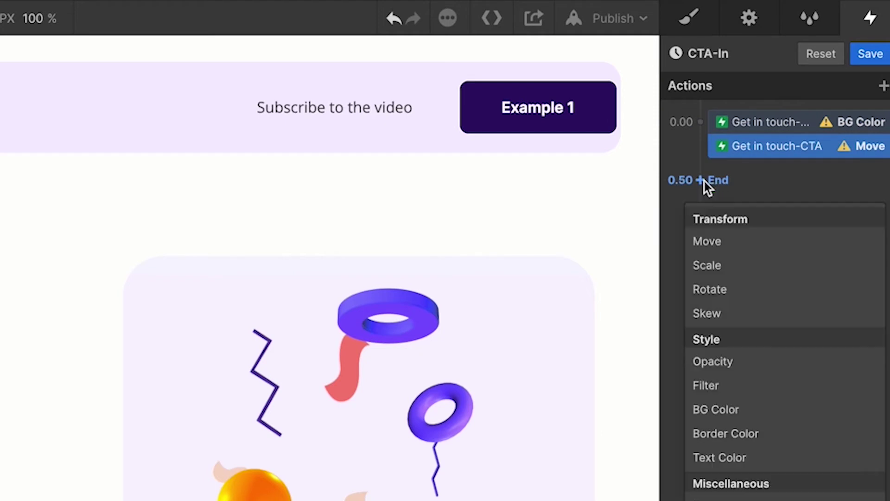
click(784, 414)
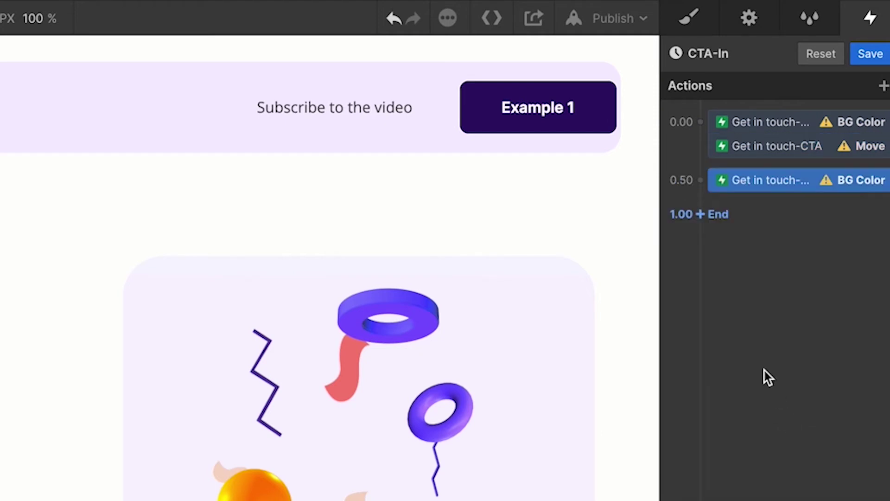
click(700, 180)
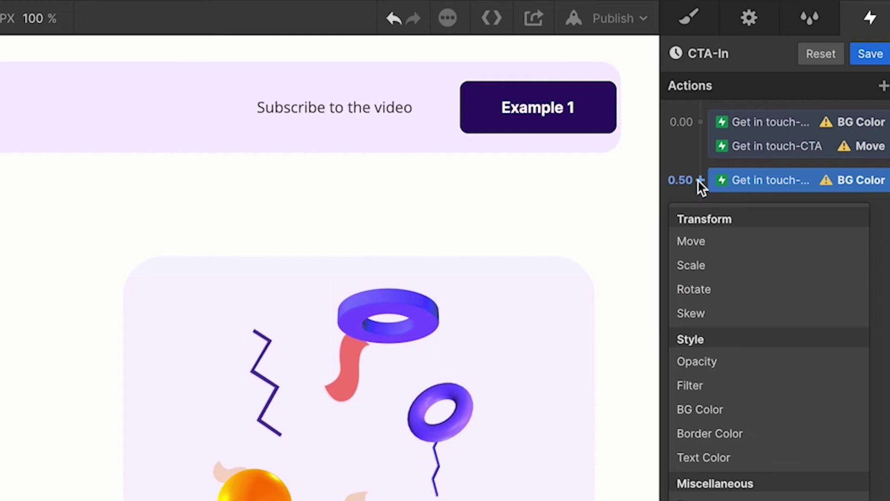
click(710, 241)
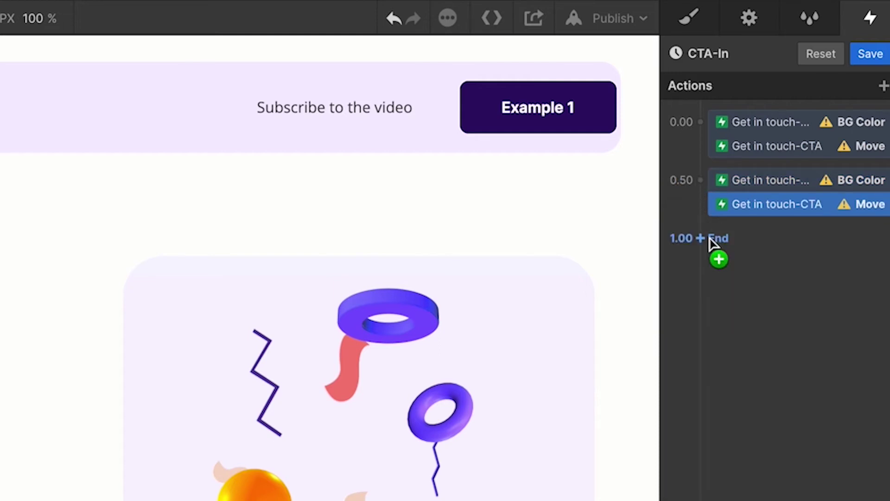
Set the duration of all four BG Color and Move actions together to 0.4 s
click(758, 121)
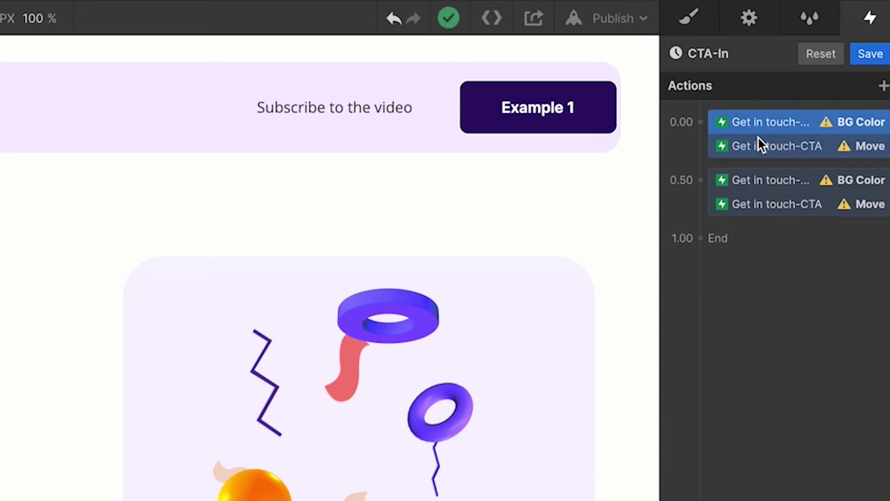
shift+click(759, 139)
shift+click(759, 179)
shift+click(759, 202)
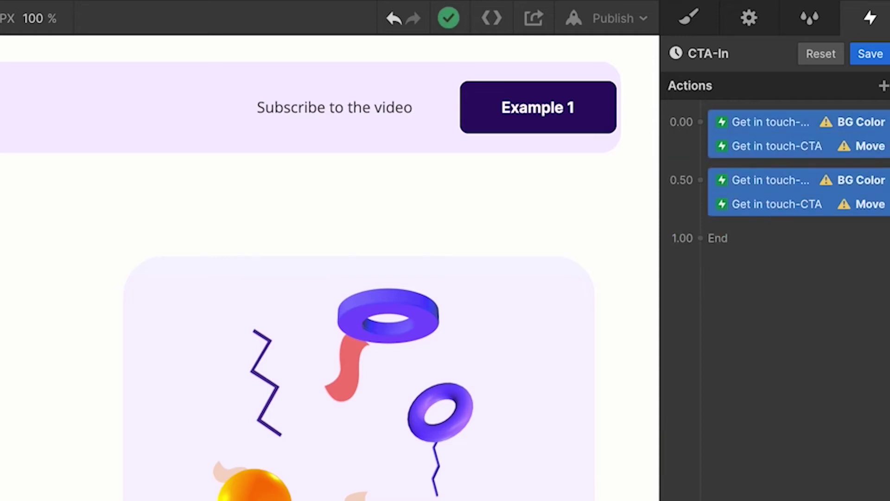
double_click(861, 500)
text(0.4)
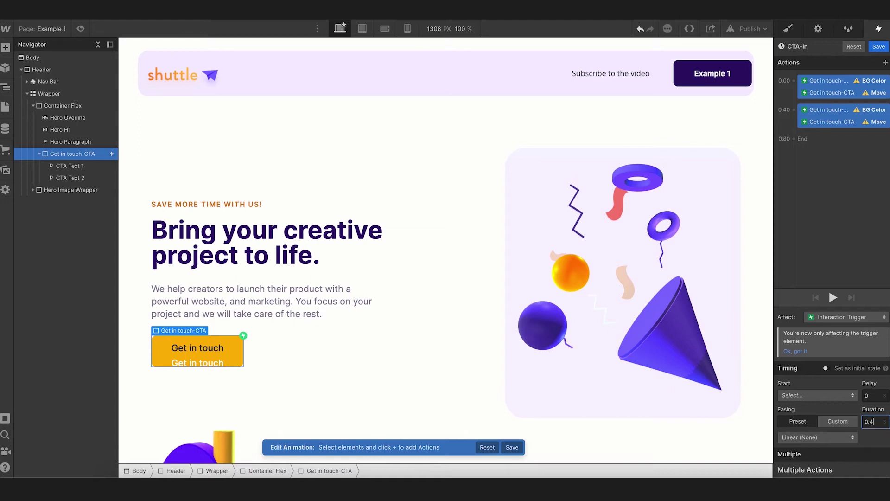
click(837, 212)
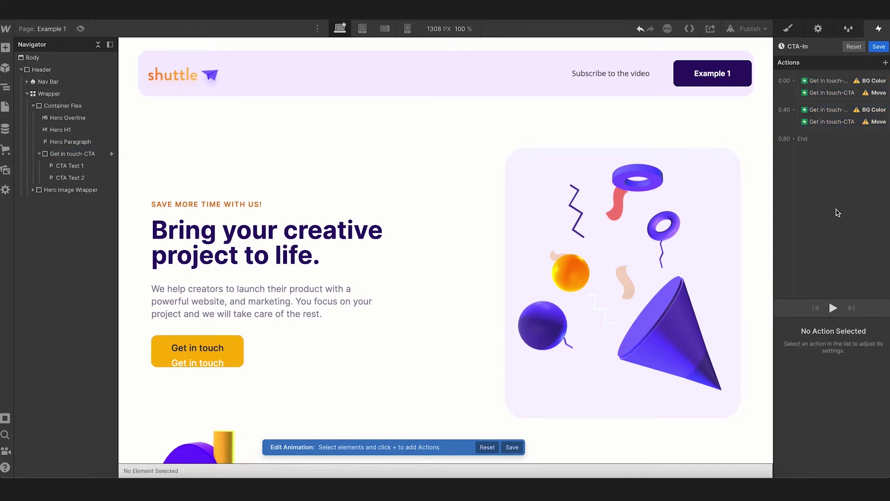
Set the second BG Color action's background to #5e47fe, sampled from the purple cone in the hero image, and play the animation
click(833, 110)
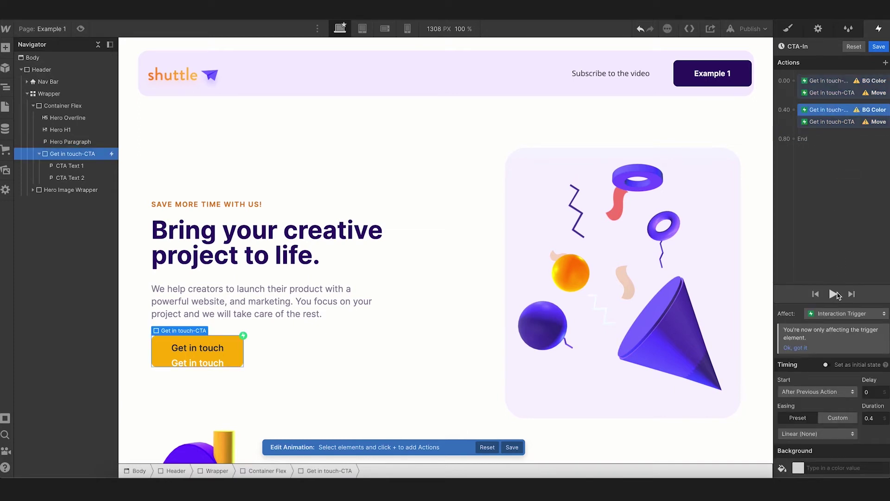
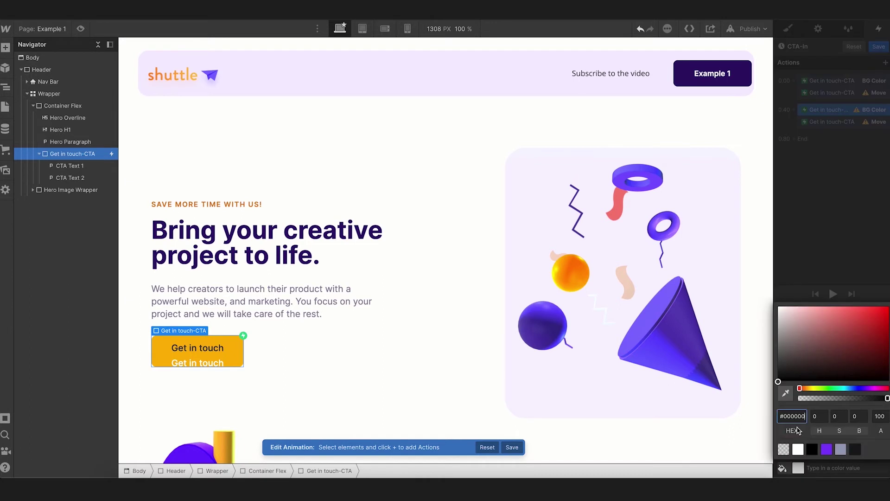
click(786, 393)
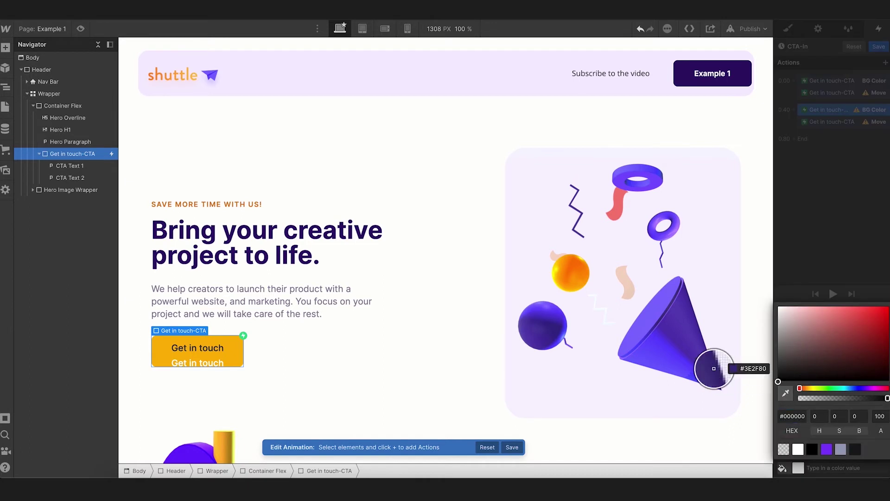
click(664, 345)
click(830, 249)
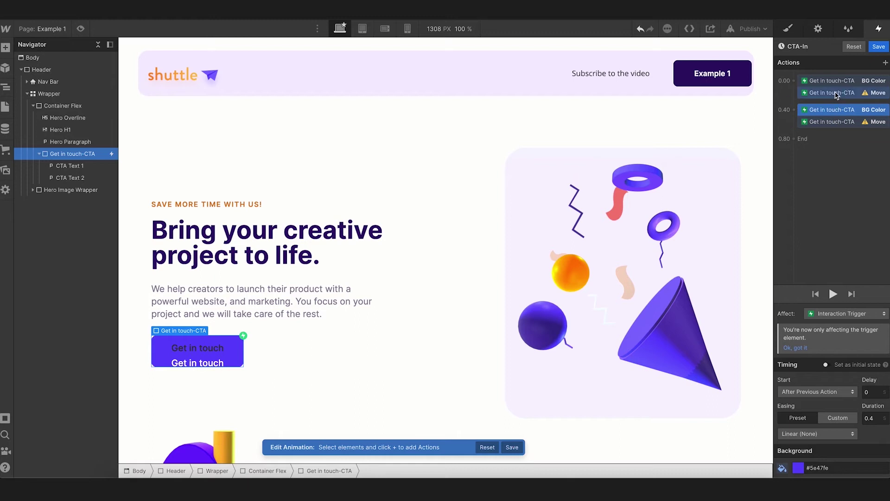
click(834, 295)
Set the vertical movement of the Move action at 0.00 s to 0 px
click(835, 92)
scroll(871, 407, down, 1)
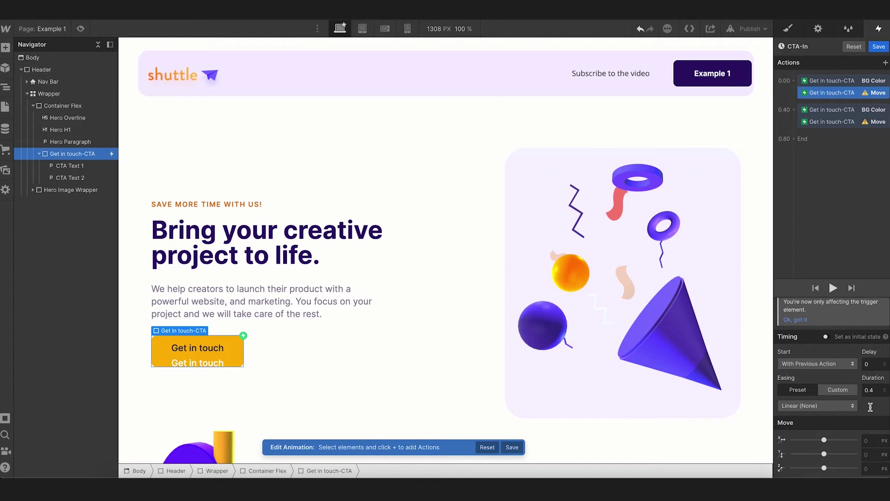
click(875, 455)
text(0)
key(Return)
Set the vertical movement of the Move action at 0.40 s to -10 px and play the animation
click(849, 122)
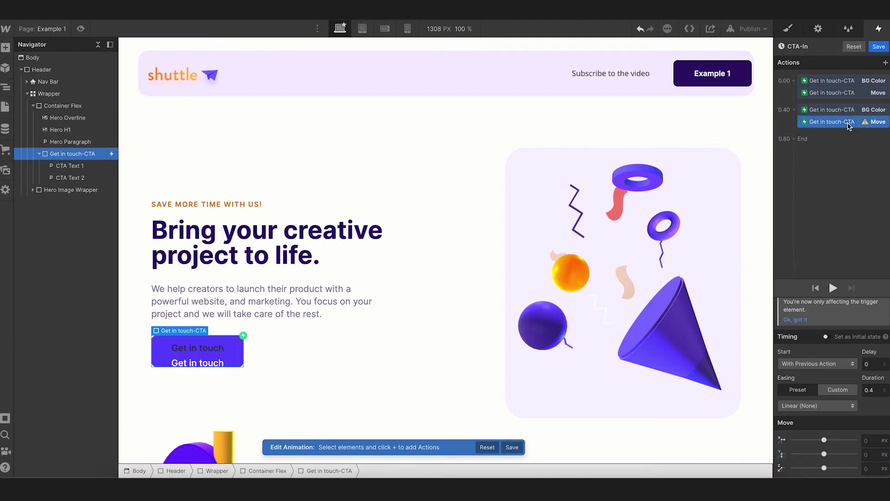
click(870, 452)
text(-10)
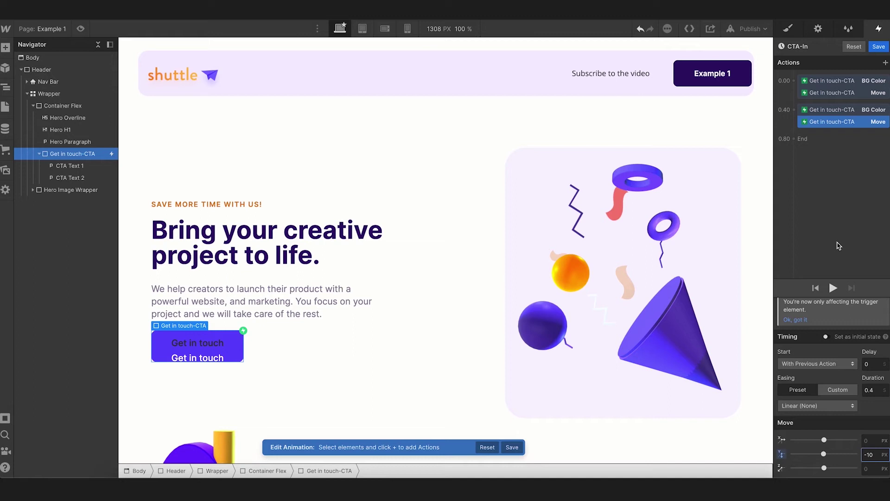
click(833, 288)
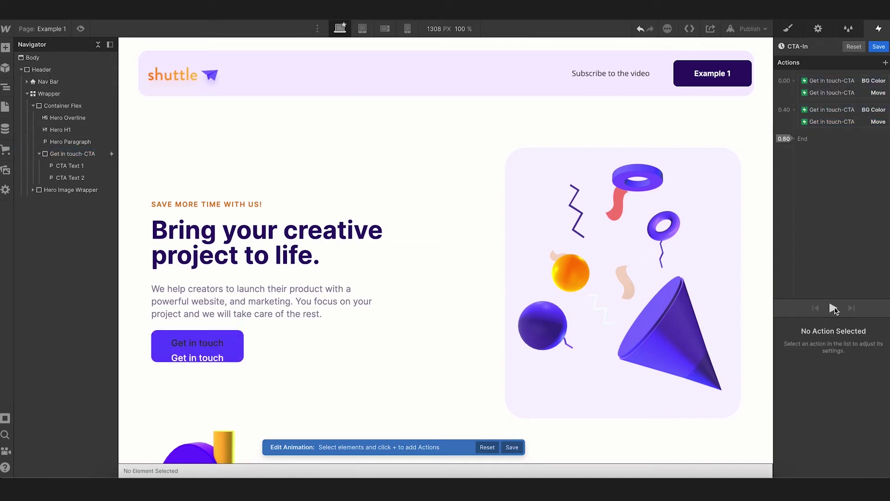
Set the easing of all four BG Color and Move actions together to In Out Back and play the animation
click(834, 308)
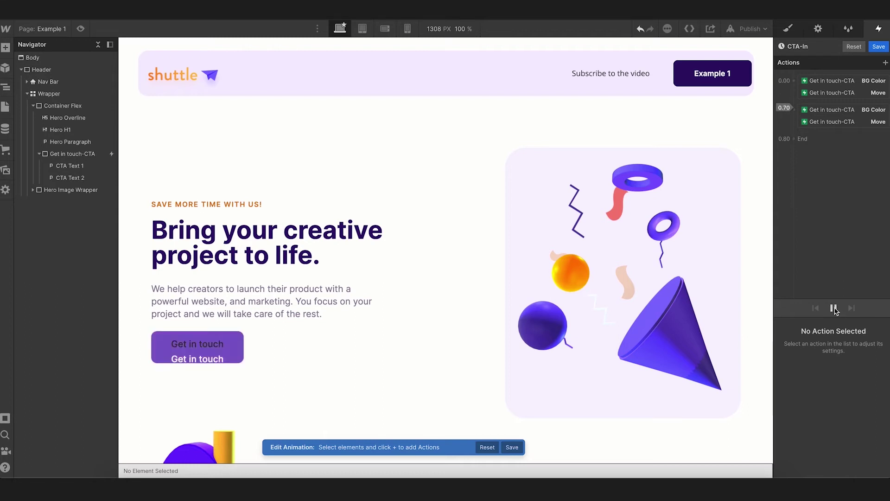
click(830, 122)
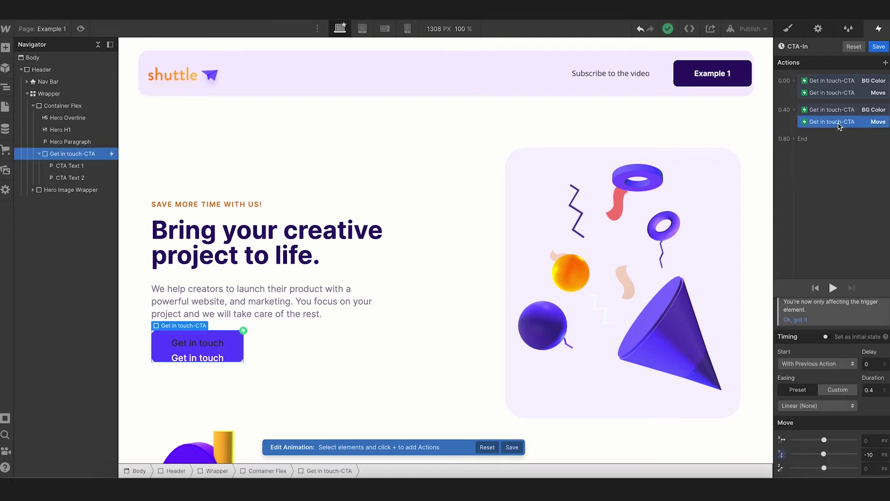
shift+click(832, 110)
shift+click(832, 93)
shift+click(832, 81)
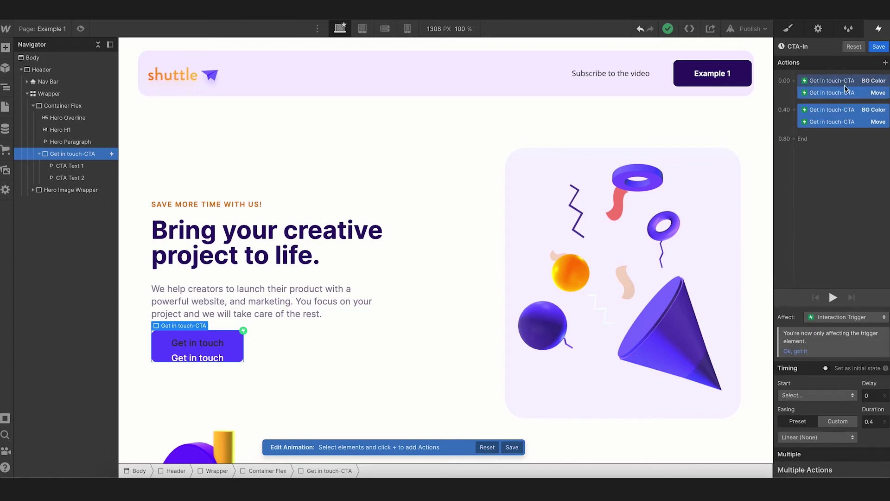
click(826, 438)
scroll(826, 440, down, 3)
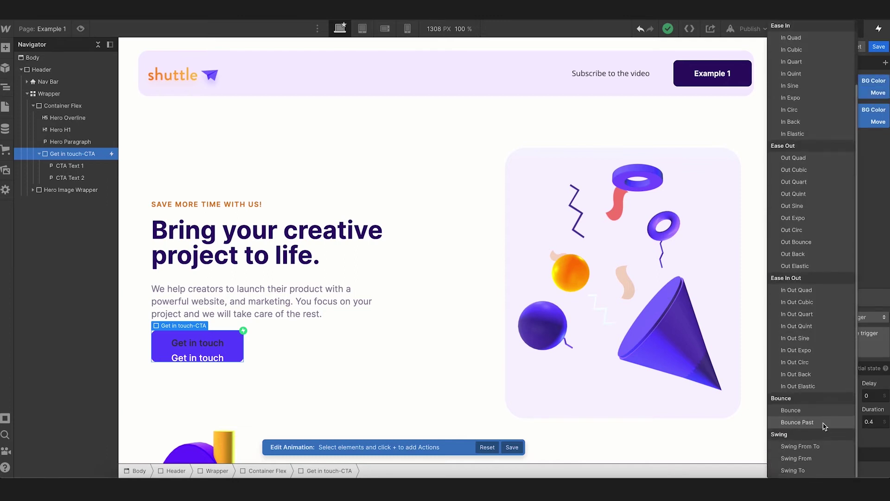
click(832, 378)
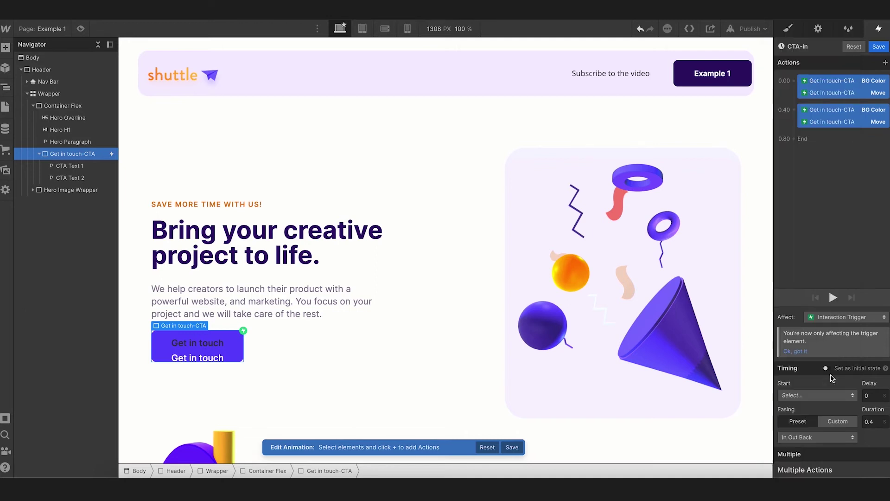
click(837, 273)
click(834, 308)
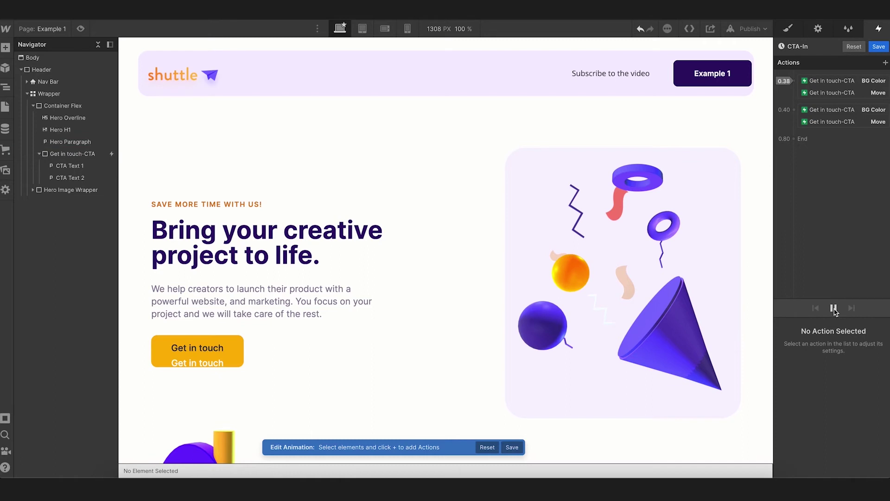
click(834, 309)
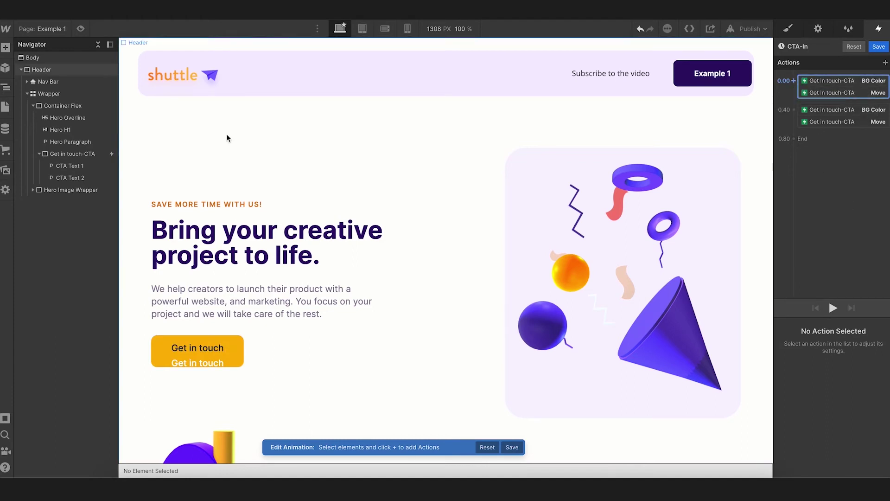
Add a Move action for CTA Text 1 and another for CTA Text 2 at 0.00 s in the CTA-In animation
click(94, 166)
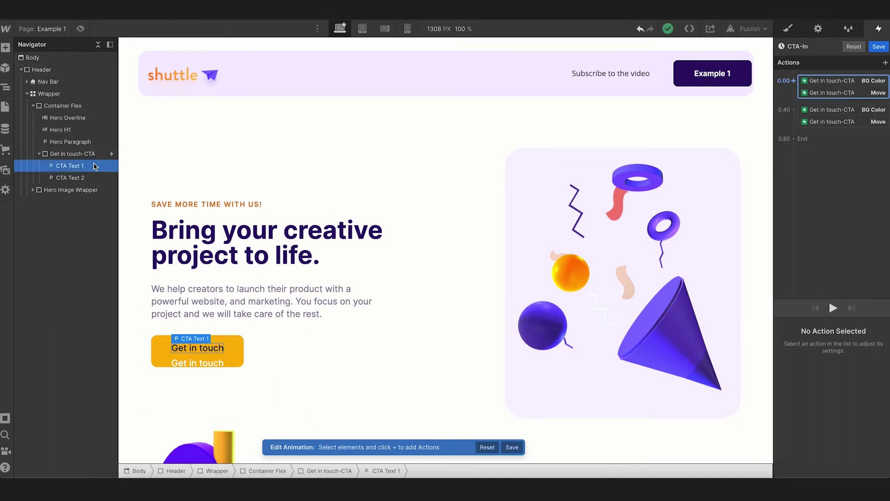
click(795, 81)
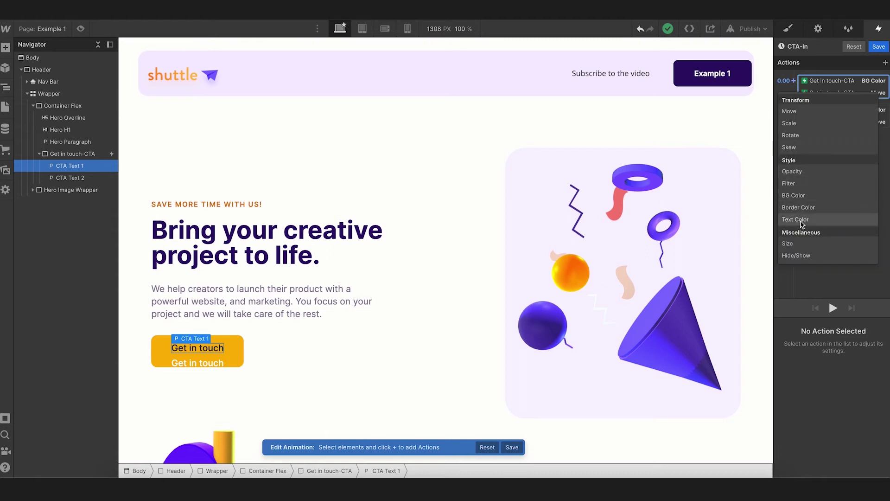
click(798, 112)
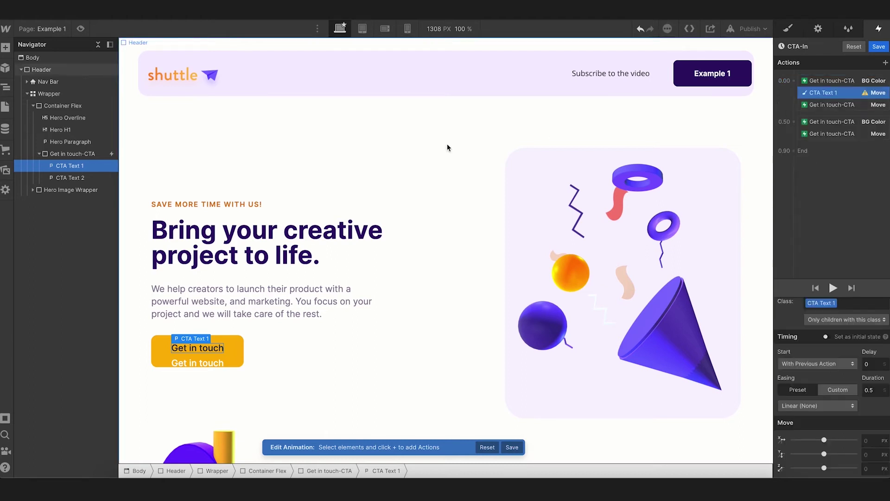
click(72, 177)
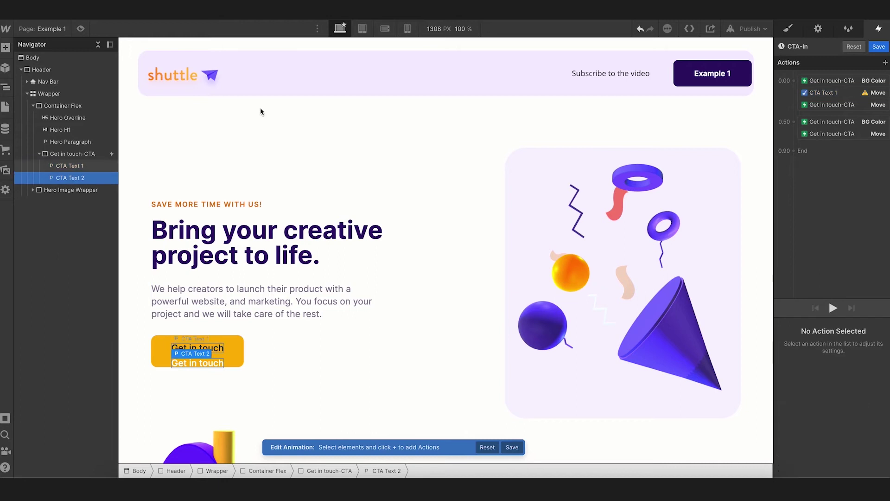
click(794, 81)
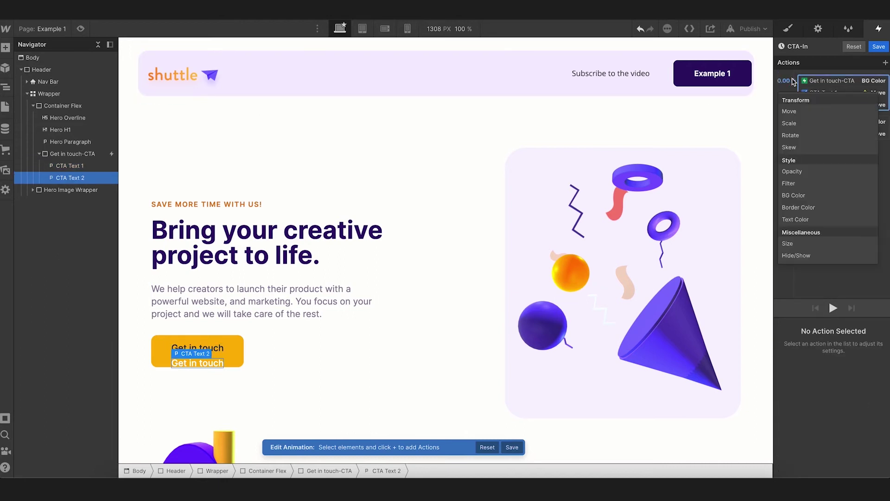
click(794, 112)
click(794, 134)
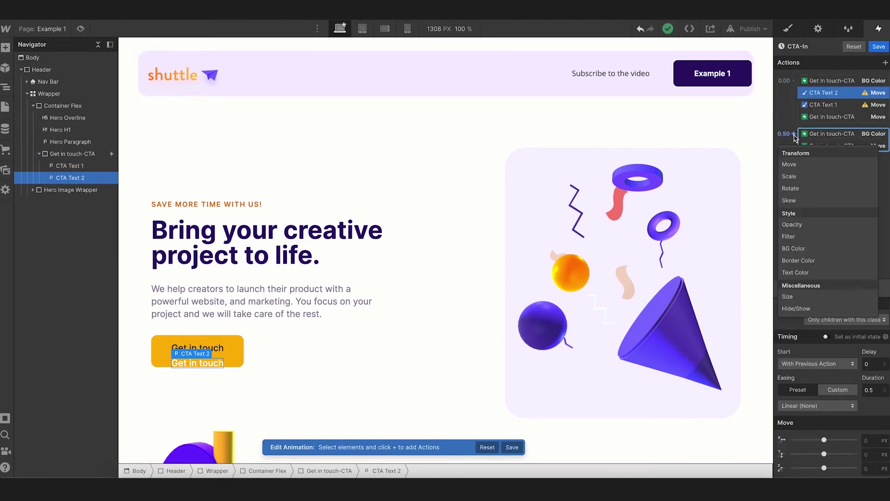
key(Escape)
Add a Move action for CTA Text 1 and another for CTA Text 2 at 0.50 s
click(69, 166)
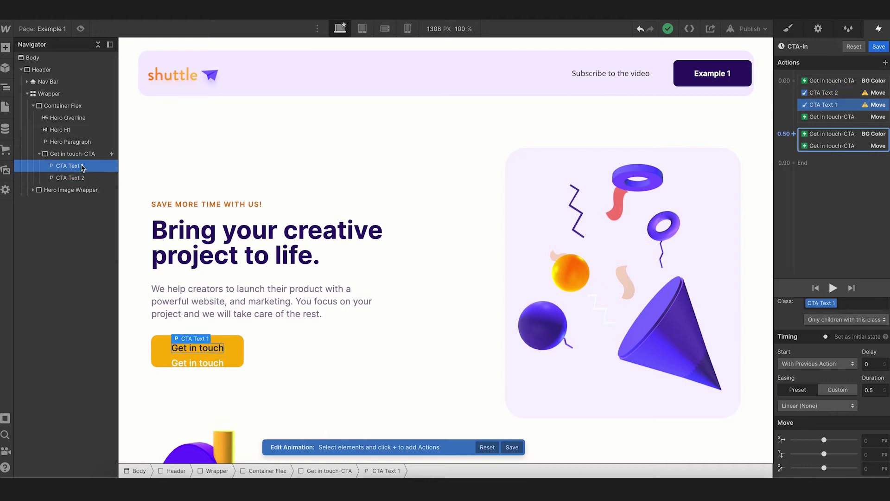
click(793, 134)
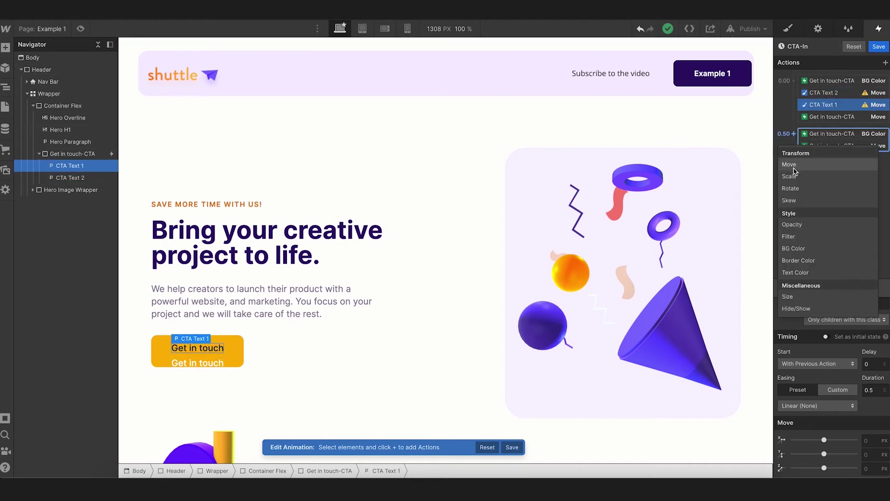
click(794, 166)
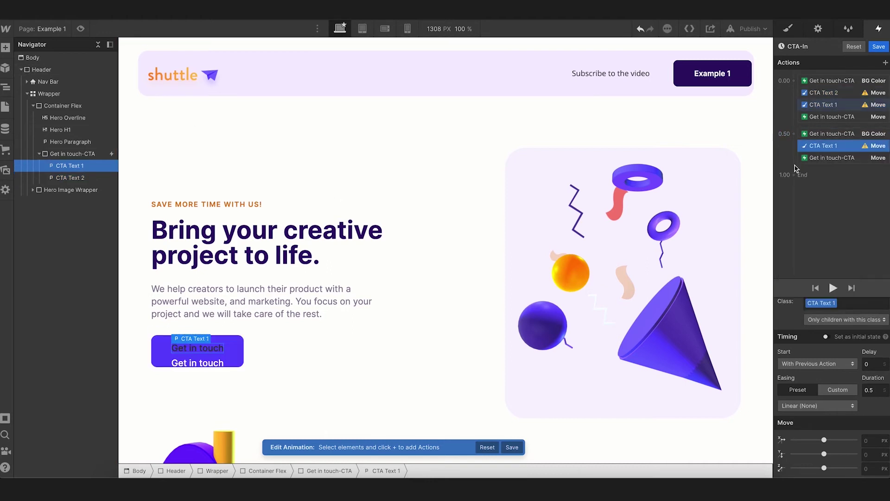
click(88, 178)
click(793, 134)
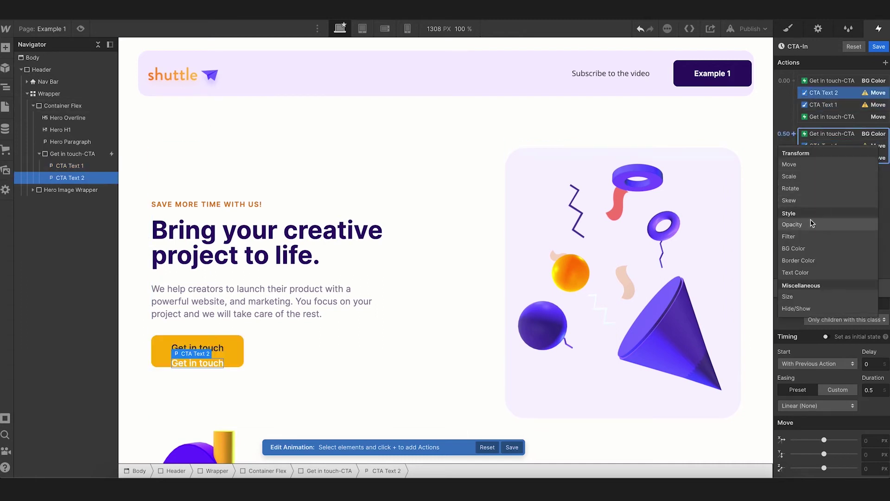
click(790, 165)
Set the vertical movement of CTA Text 2's Move action at 0.00 s to 24 px
click(821, 93)
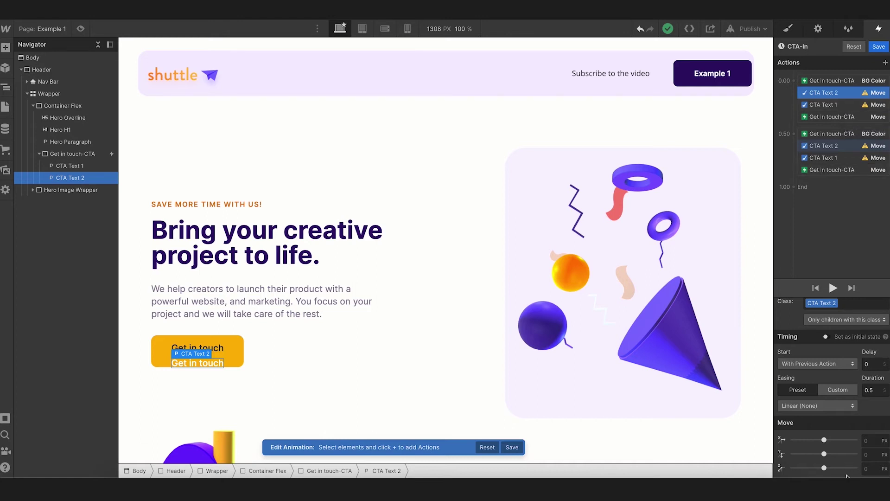
click(870, 455)
text(-20)
key(BackSpace)
key(BackSpace)
key(BackSpace)
text(30)
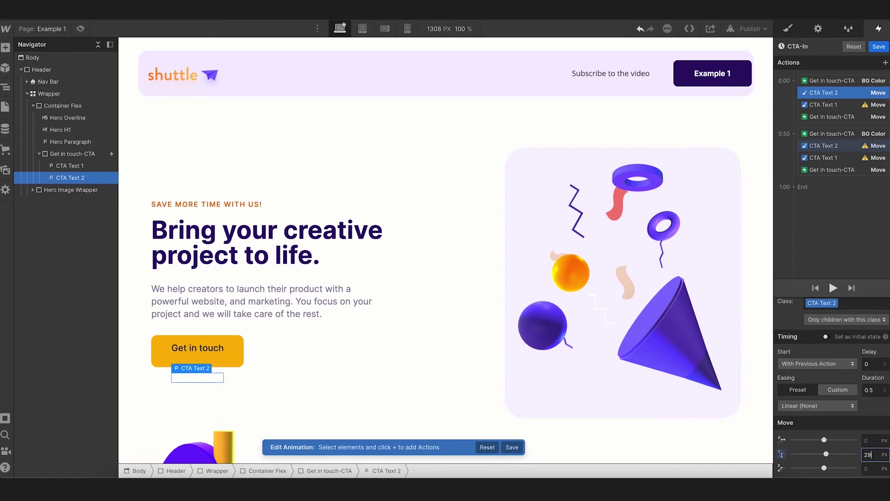
key(BackSpace)
key(BackSpace)
text(24)
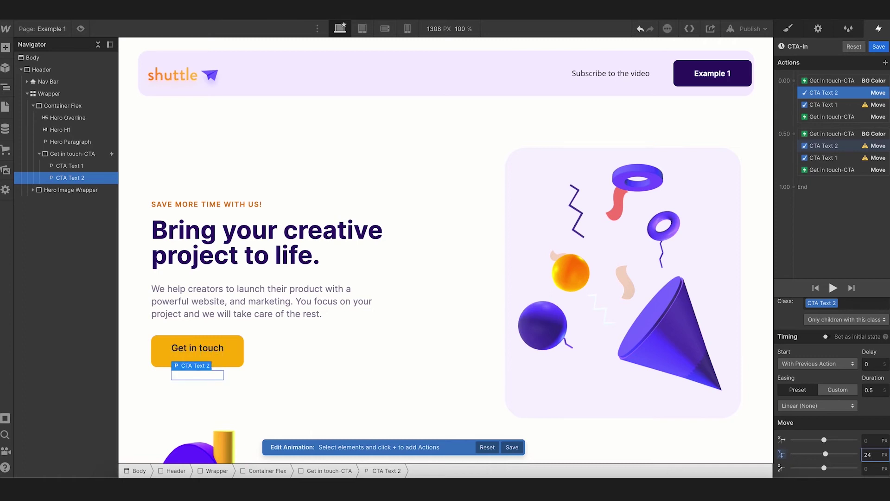
Set the vertical movement of CTA Text 1's Move action at 0.00 s to 6 px
click(852, 105)
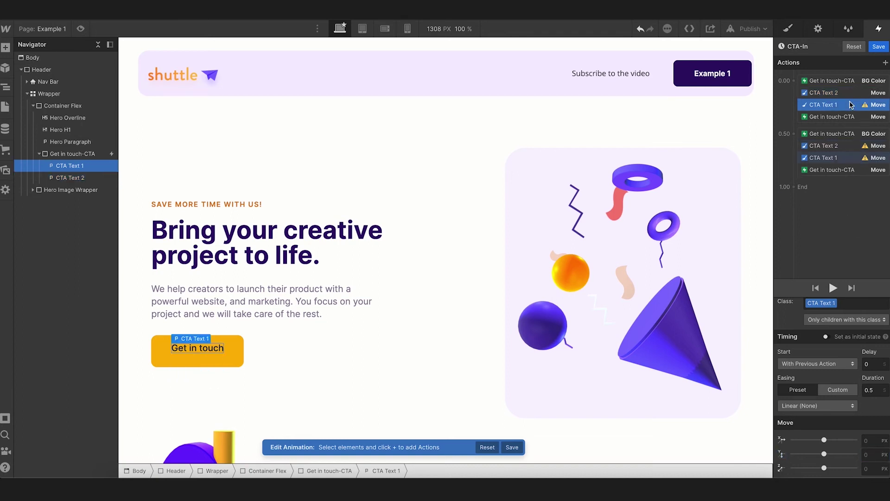
click(869, 454)
text(6)
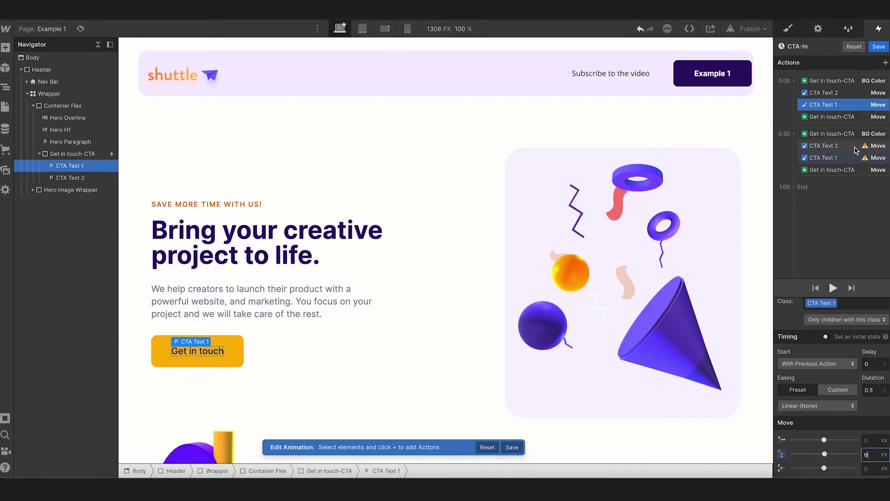
Adjust the vertical movement of CTA Text 1's Move action at 0.50 s so the text moves up out of the button
click(831, 145)
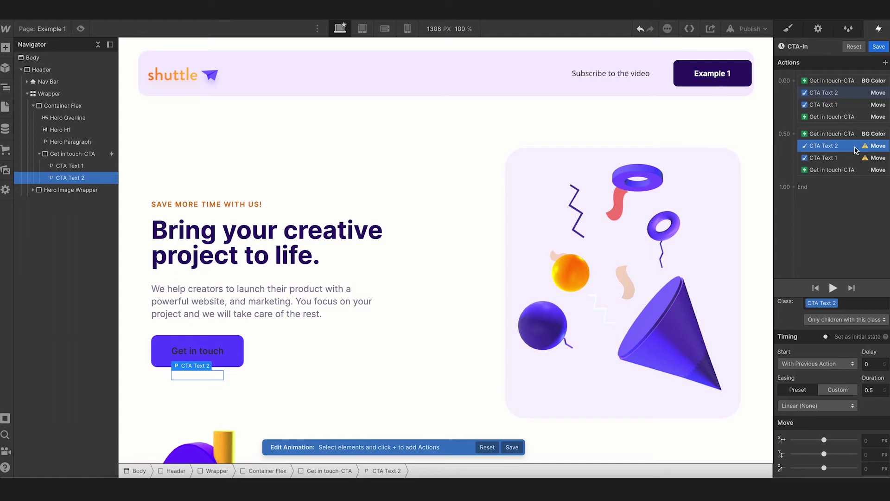
click(856, 158)
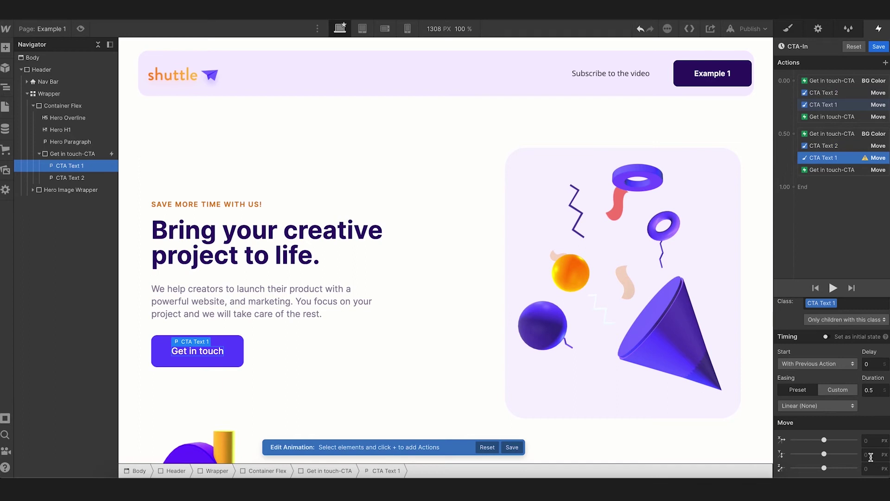
click(871, 458)
text(10)
key(BackSpace)
key(BackSpace)
text(-30)
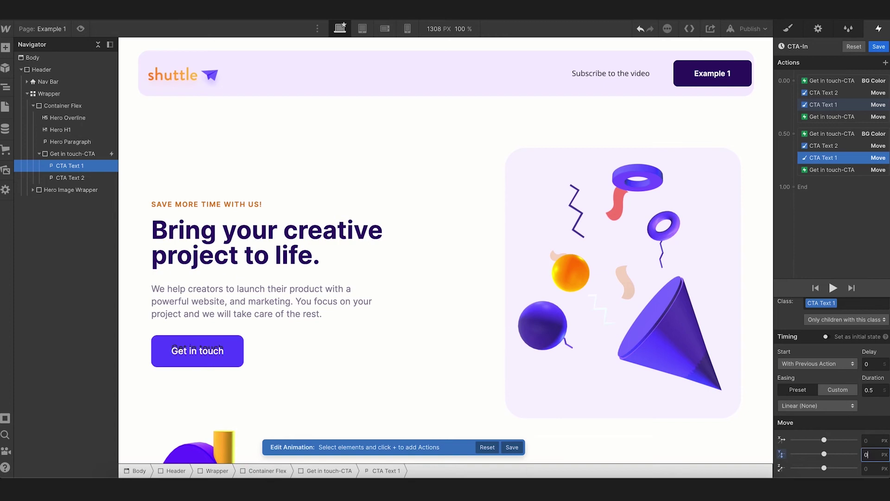
key(BackSpace)
key(BackSpace)
text(40)
key(BackSpace)
text(3)
key(BackSpace)
text(4)
Set the vertical movement of CTA Text 2's Move action at 0.50 s to -24 px and play the animation
click(824, 146)
click(874, 455)
text(0)
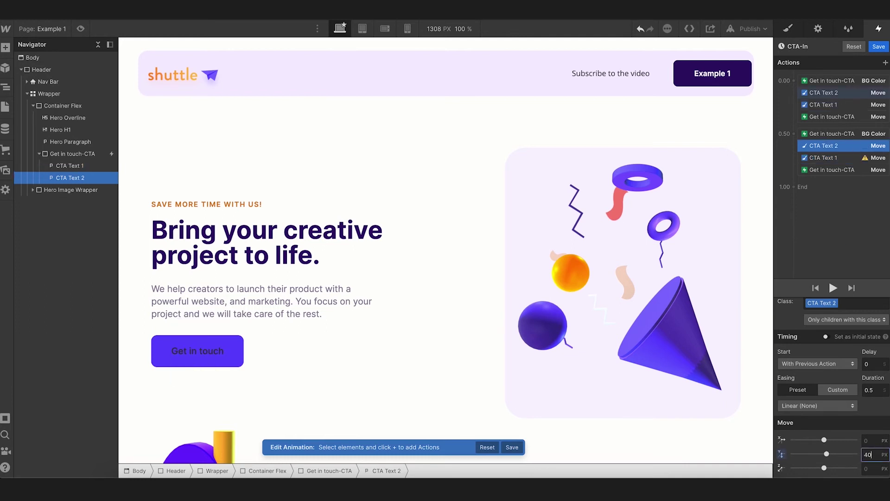
key(BackSpace)
text(-27)
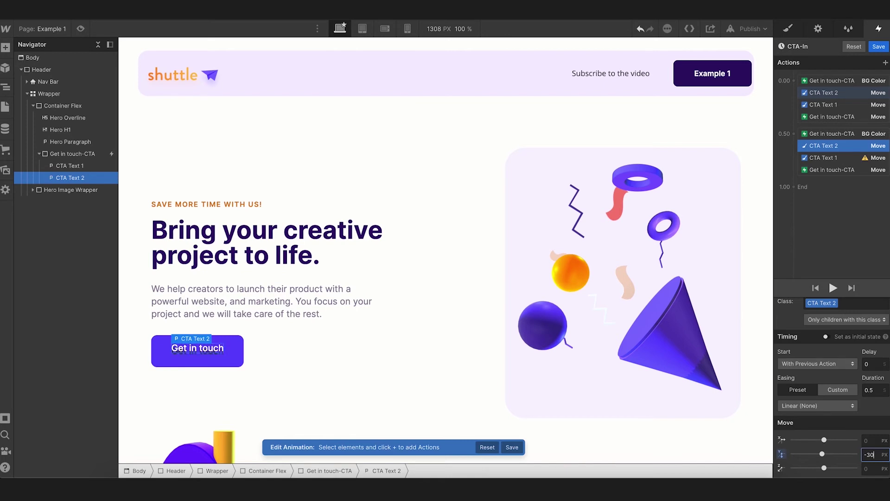
key(BackSpace)
text(5)
key(BackSpace)
text(4)
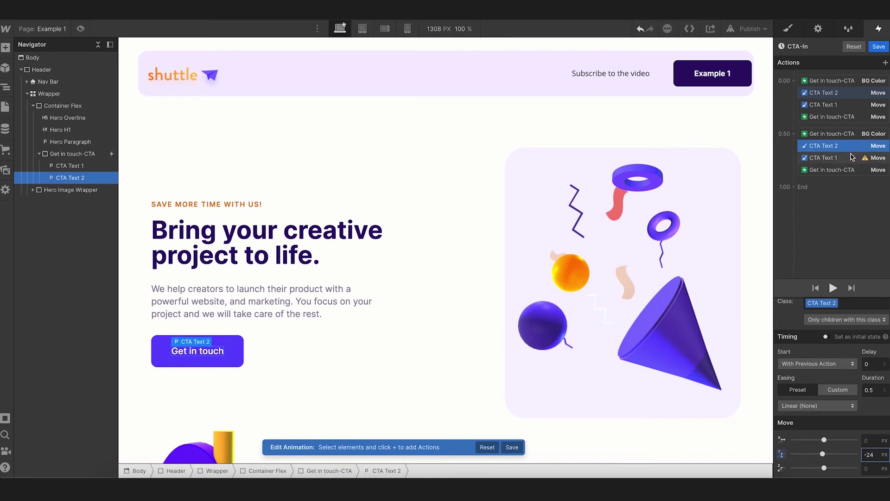
click(833, 288)
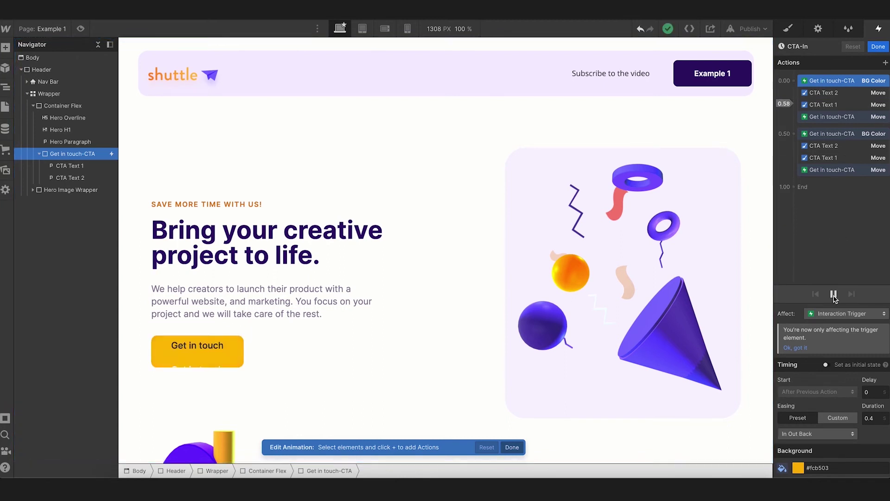
click(833, 294)
Set the easing of all eight button and text actions together to In Out Back
click(842, 171)
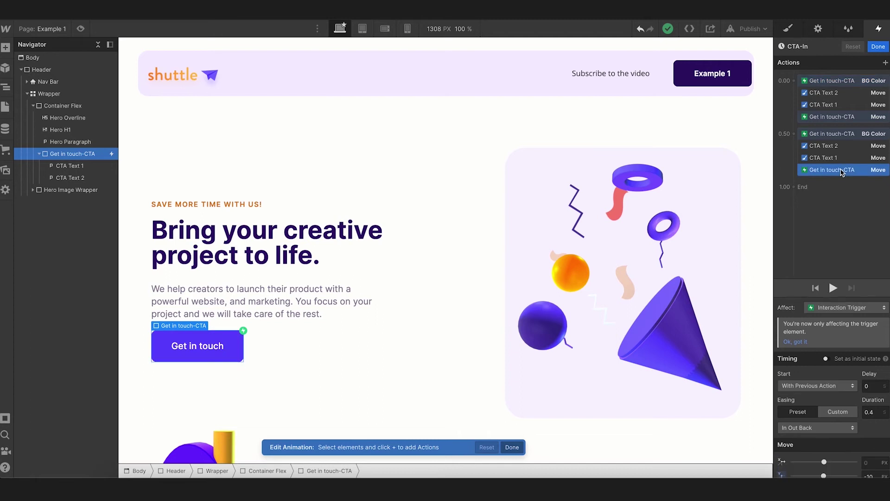
shift+click(836, 82)
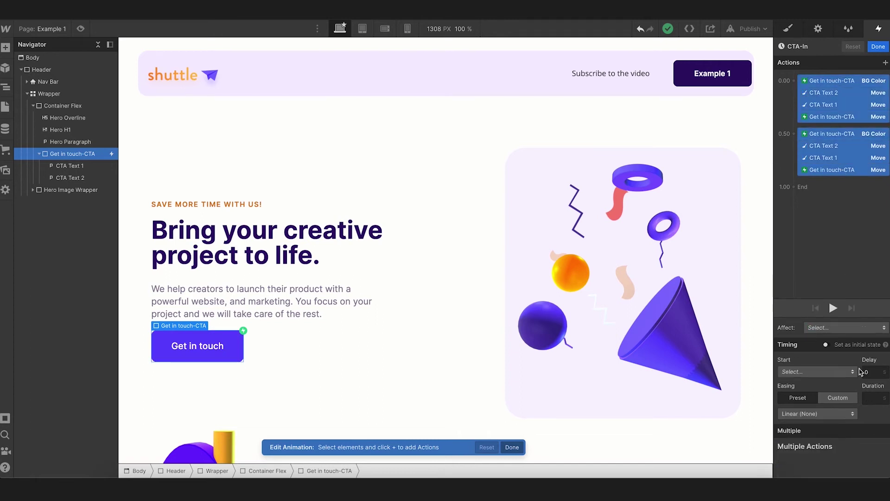
click(835, 417)
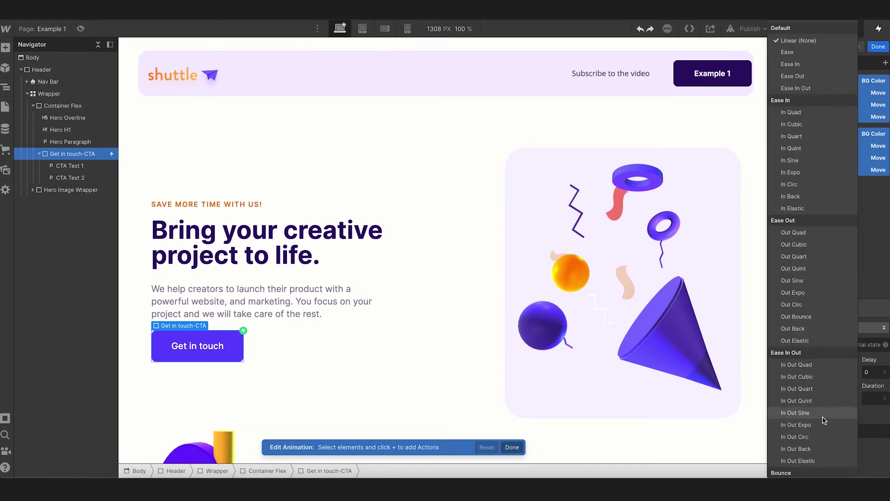
scroll(828, 420, down, 3)
click(821, 371)
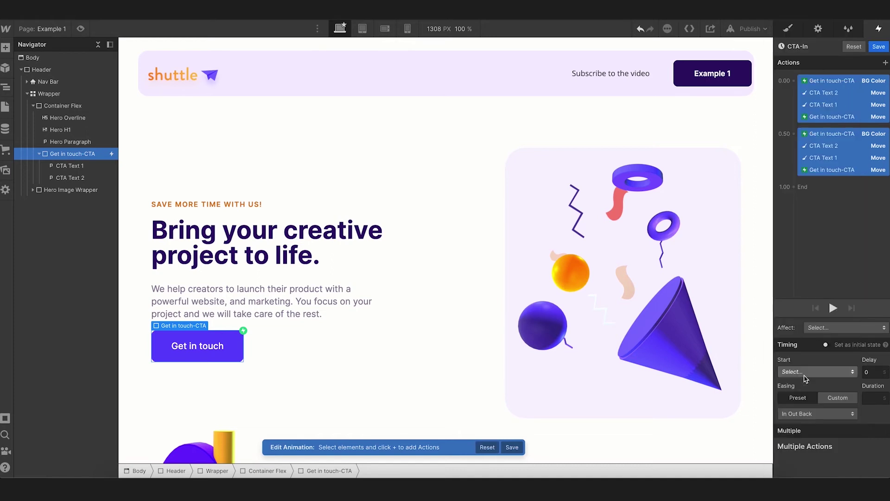
Set the duration of all eight selected actions to 0.4 s and play the animation
click(872, 398)
text(0.4)
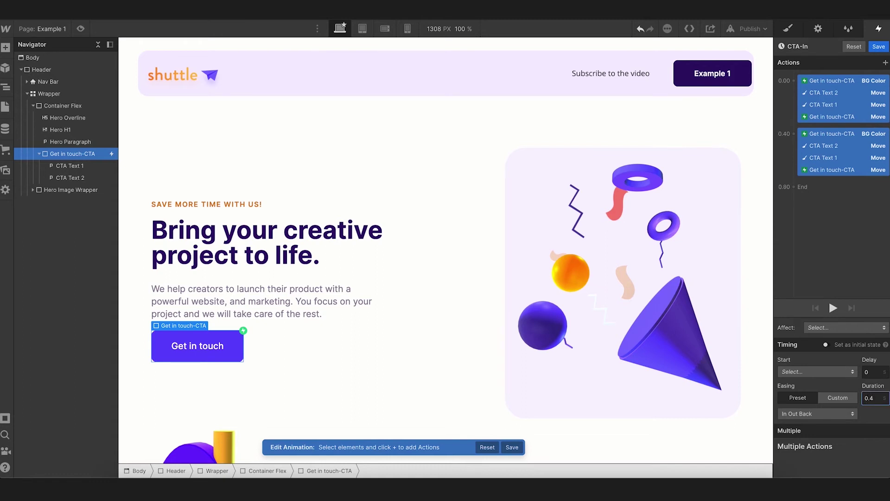
click(842, 275)
click(833, 308)
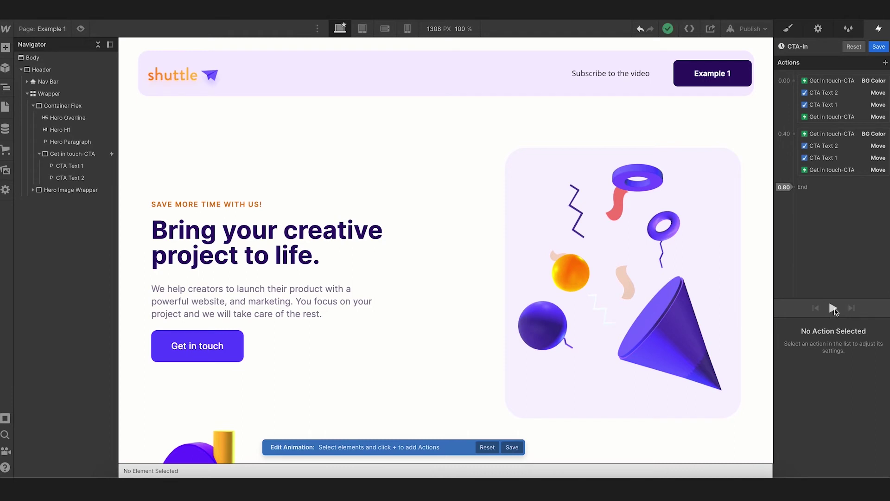
Preview the page to test the Get in touch button's hover animation, and return to editing
click(80, 29)
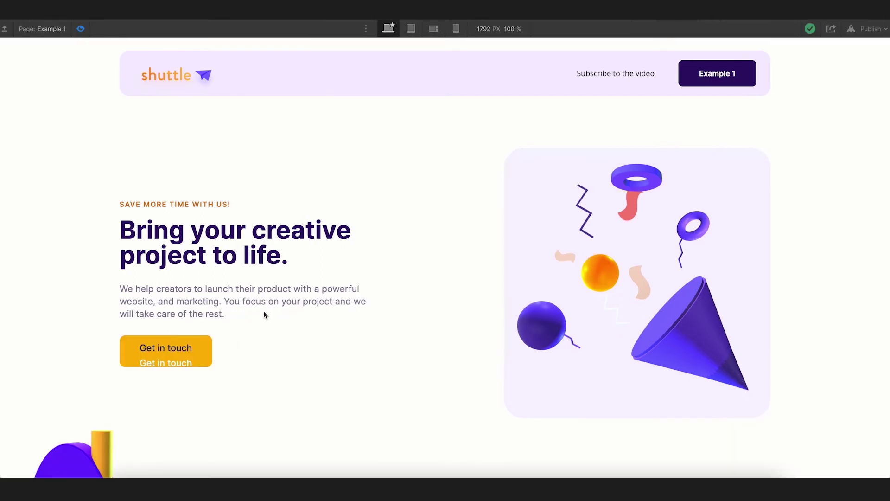
click(192, 348)
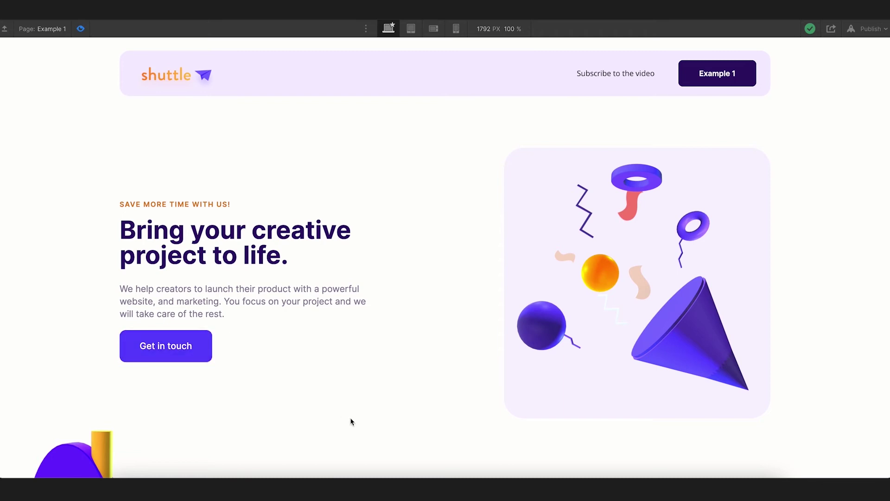
click(199, 346)
click(80, 29)
Save the CTA-In animation, set the hover-out action to Start an animation, and duplicate CTA-In
click(879, 62)
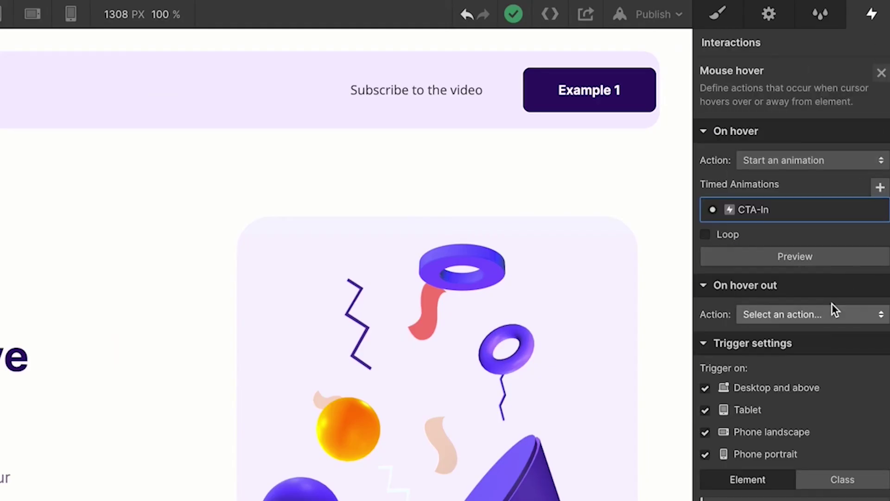
click(832, 308)
click(815, 329)
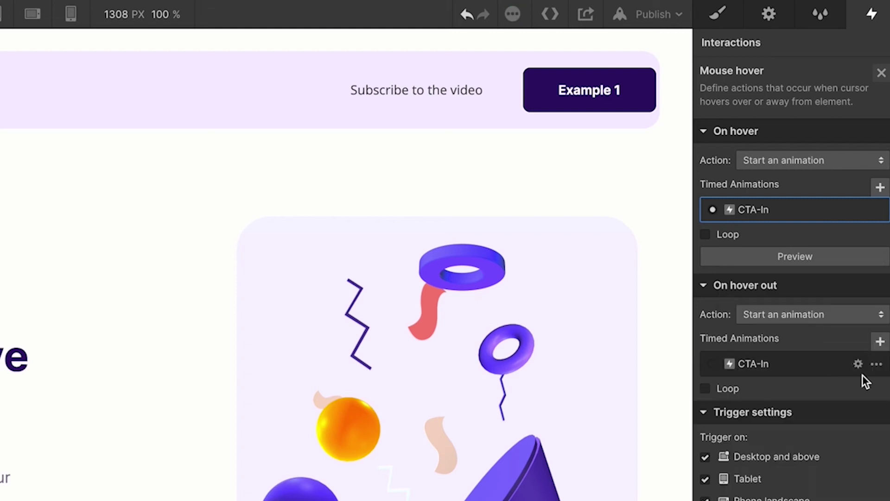
click(870, 366)
click(856, 428)
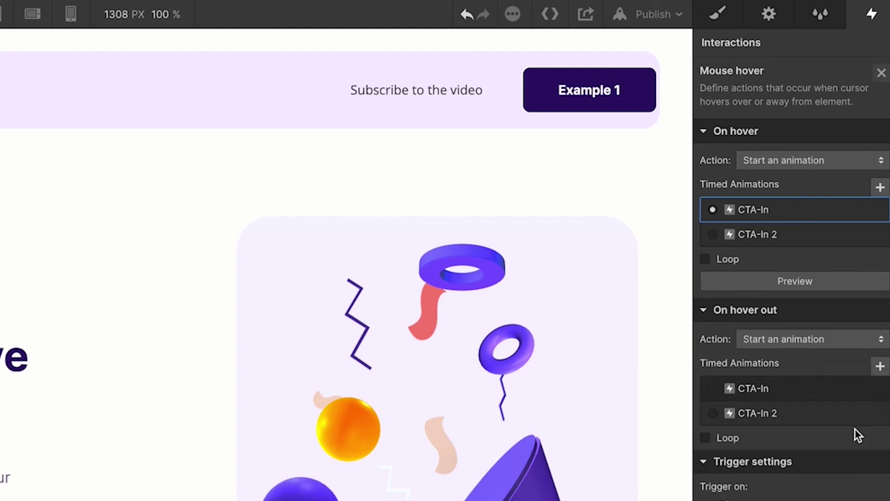
Assign the duplicated animation to hover out and rename it CTA-Out
click(801, 412)
click(856, 413)
click(762, 43)
click(756, 42)
key(BackSpace)
key(BackSpace)
text(Out)
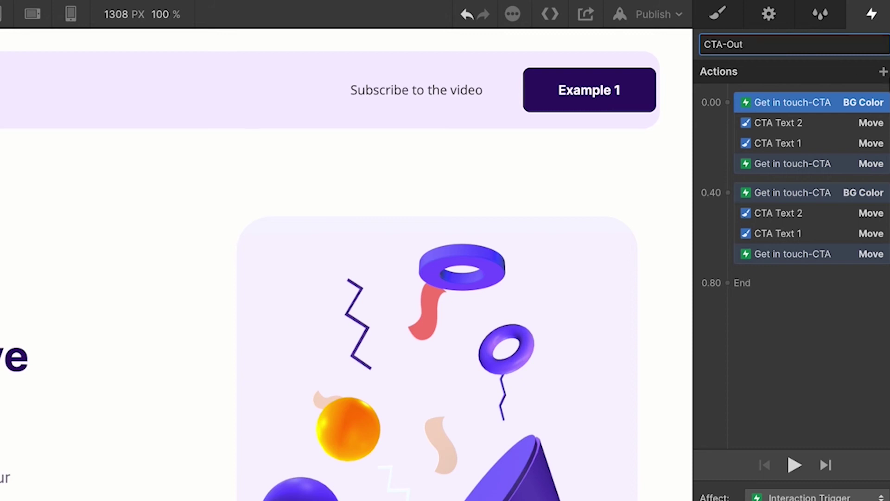
key(Return)
Delete all four actions at 0.40 s from the CTA-Out animation and save it
click(814, 193)
key(Delete)
key(Delete)
key(Delete)
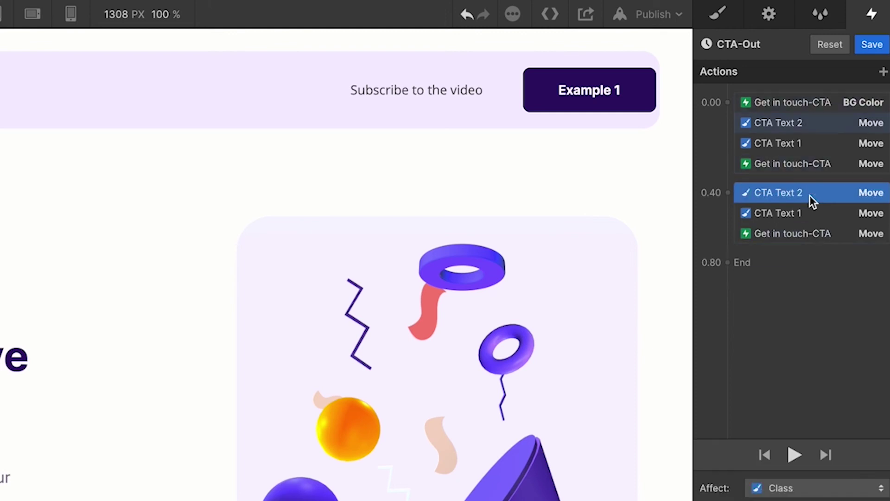
key(Delete)
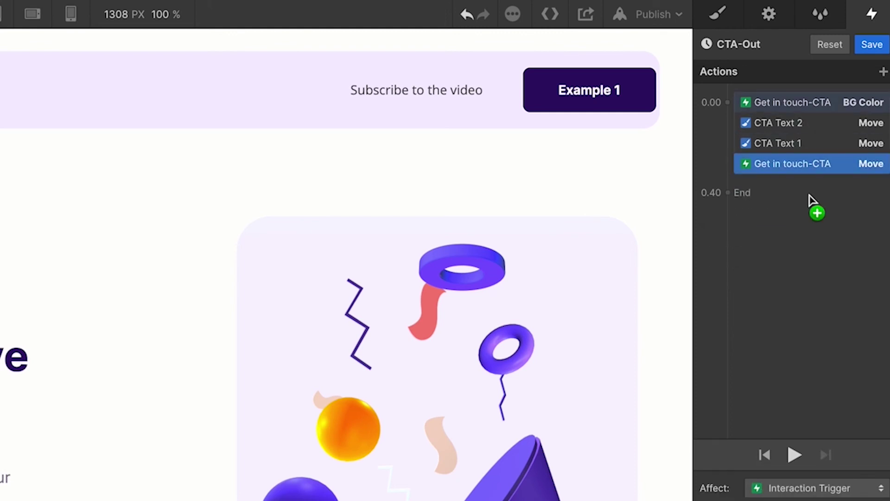
click(874, 45)
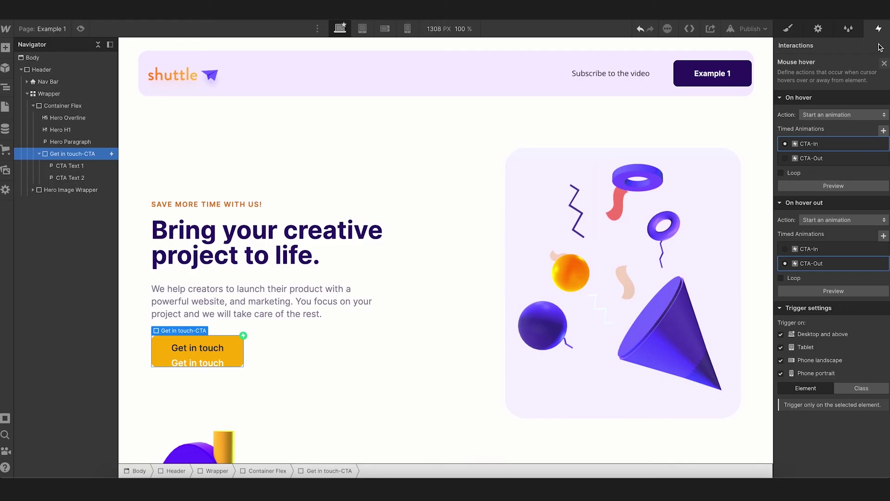
Preview the page to check the button's hover and hover-out animations and the alignment of its labels
key(ctrl+shift+p)
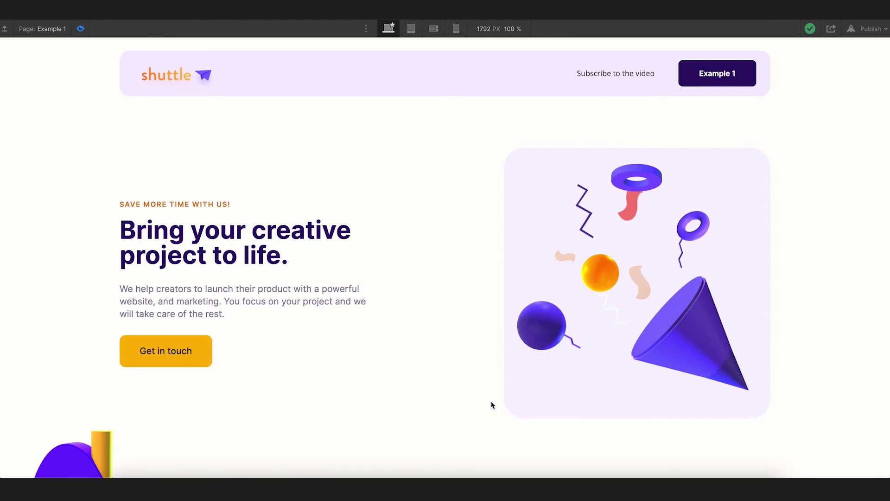
click(80, 29)
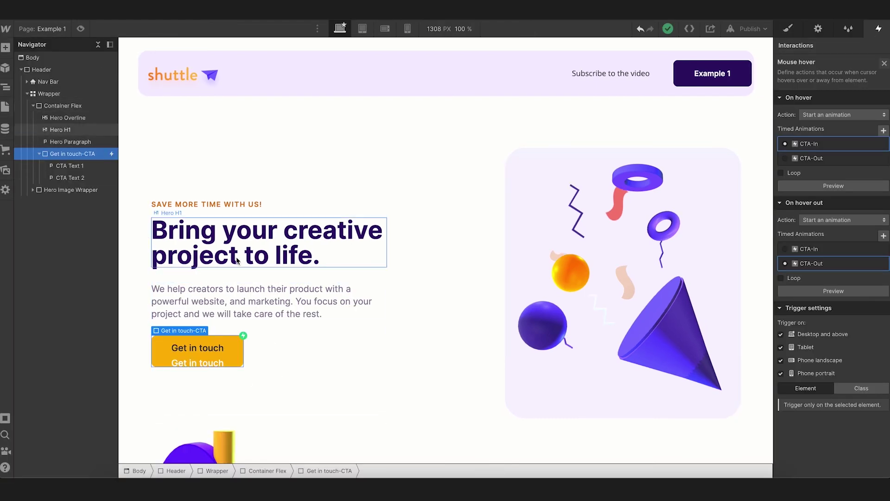
click(80, 28)
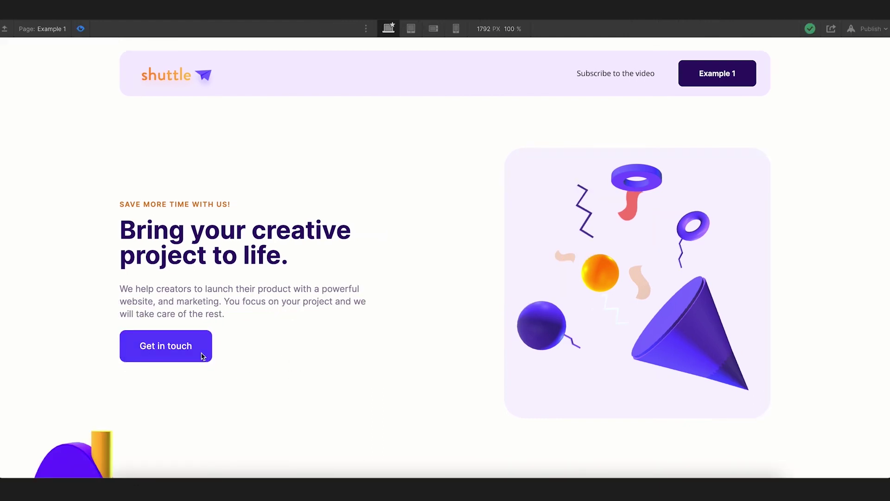
click(81, 29)
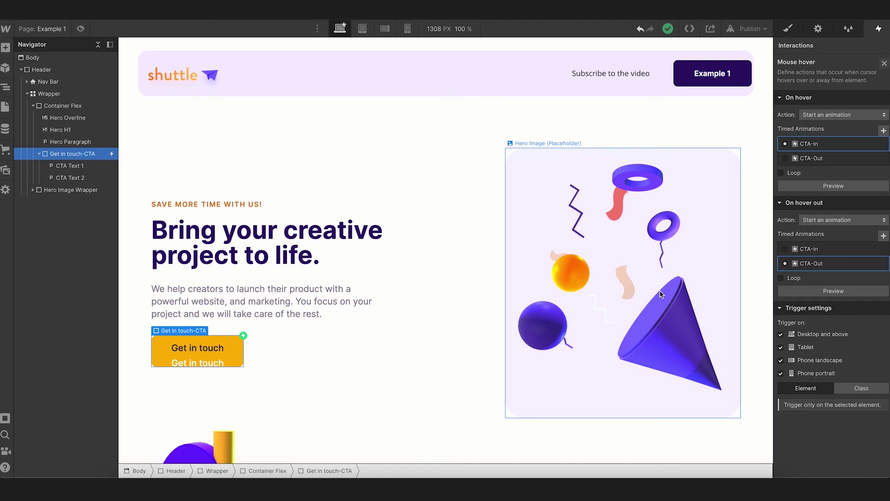
Set CTA Text 2's position to Relative with a top offset of 20 px
click(789, 30)
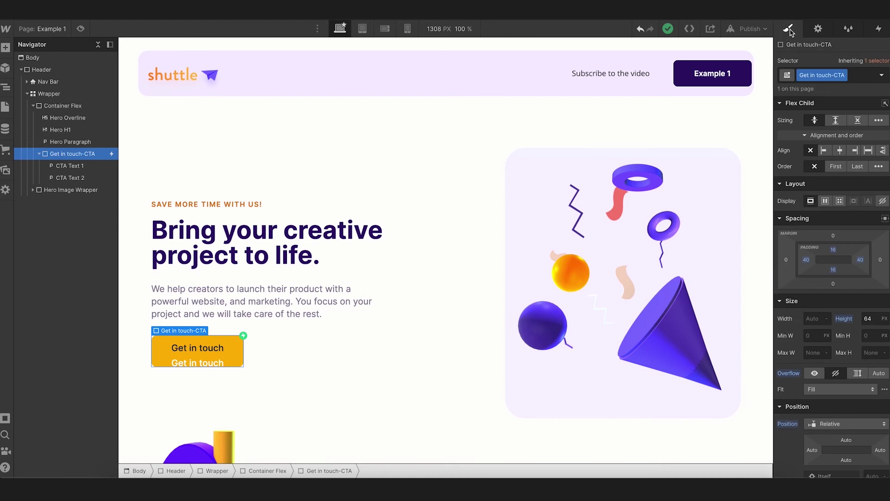
click(65, 177)
scroll(830, 334, down, 2)
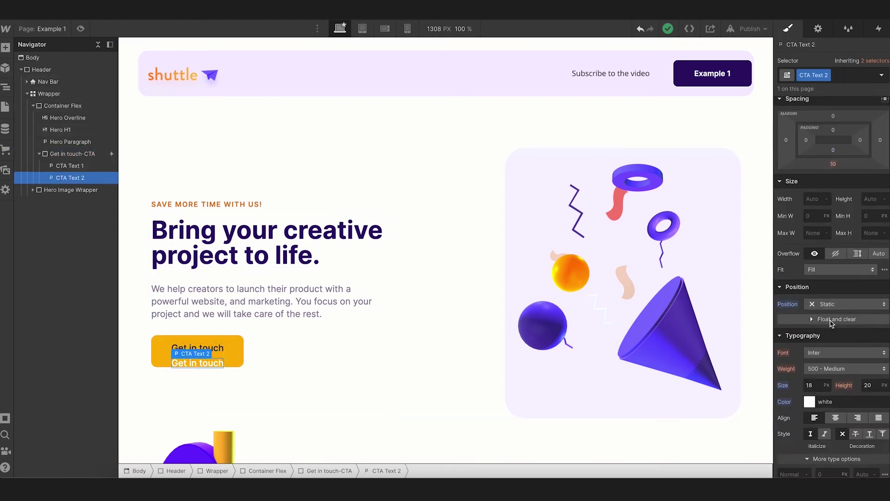
scroll(831, 323, down, 3)
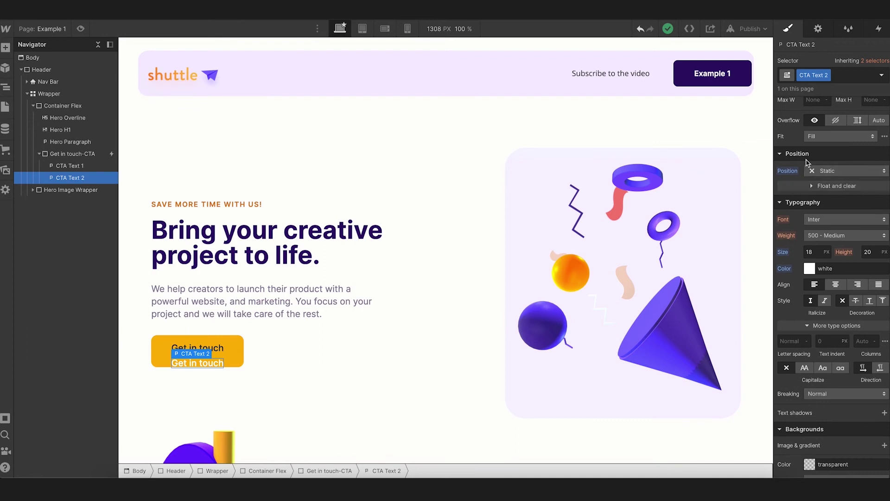
click(851, 171)
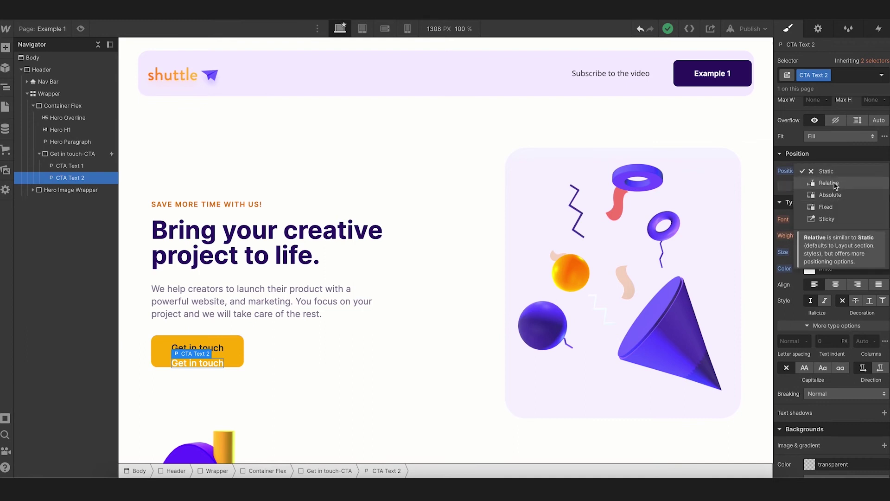
click(830, 184)
click(846, 188)
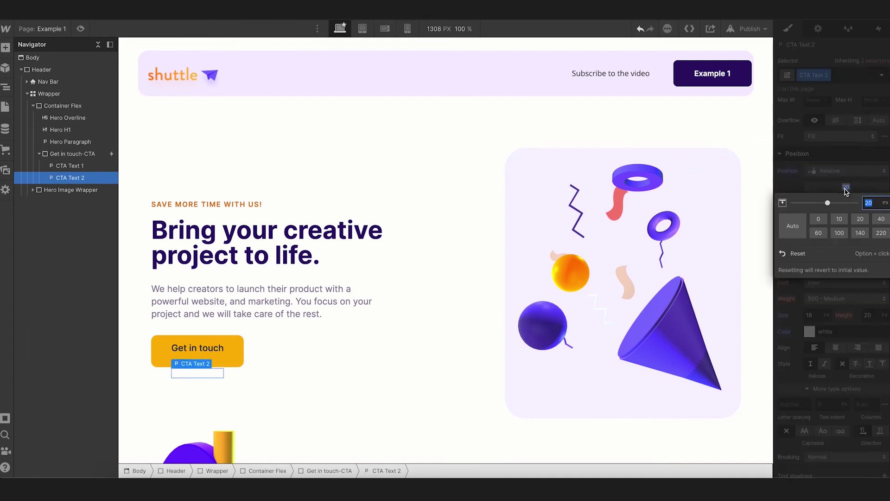
text(0)
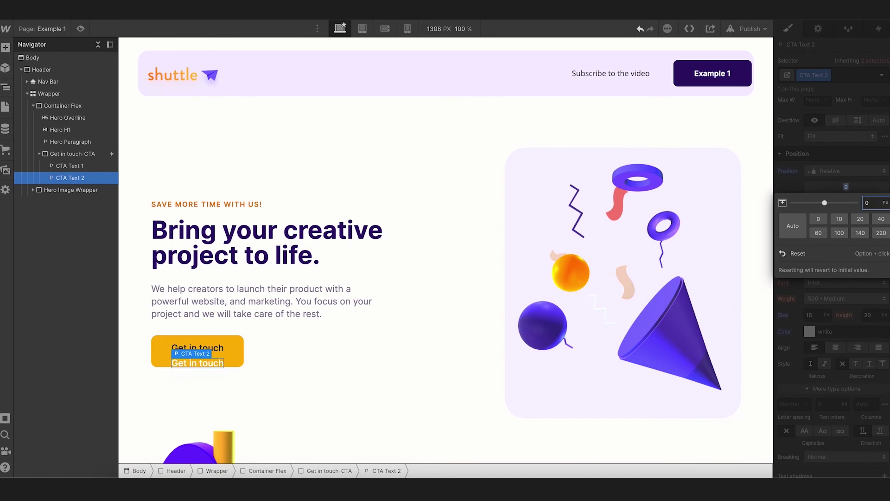
key(Escape)
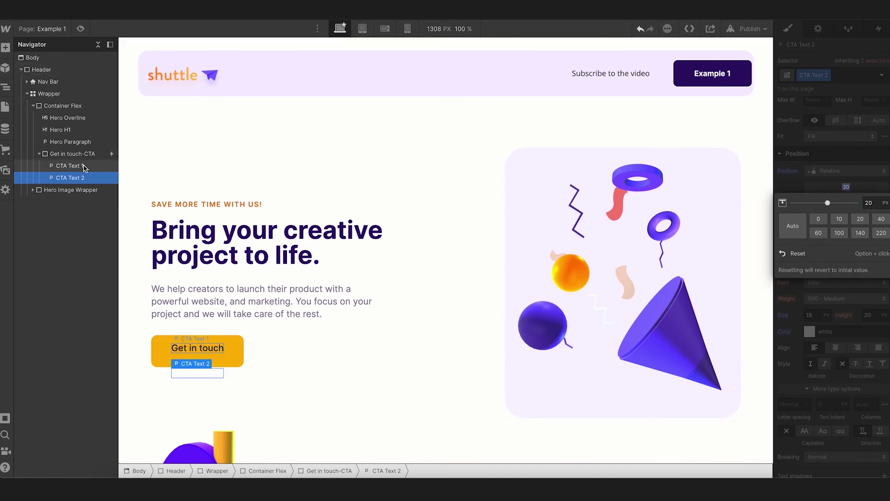
Set CTA Text 1's position to Relative with a top offset of 6 px
click(85, 168)
click(849, 172)
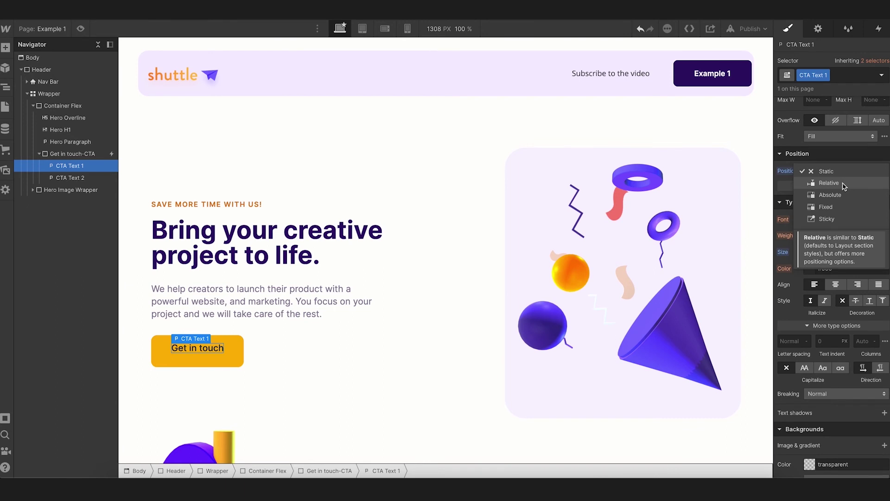
click(844, 185)
drag(845, 186, 846, 188)
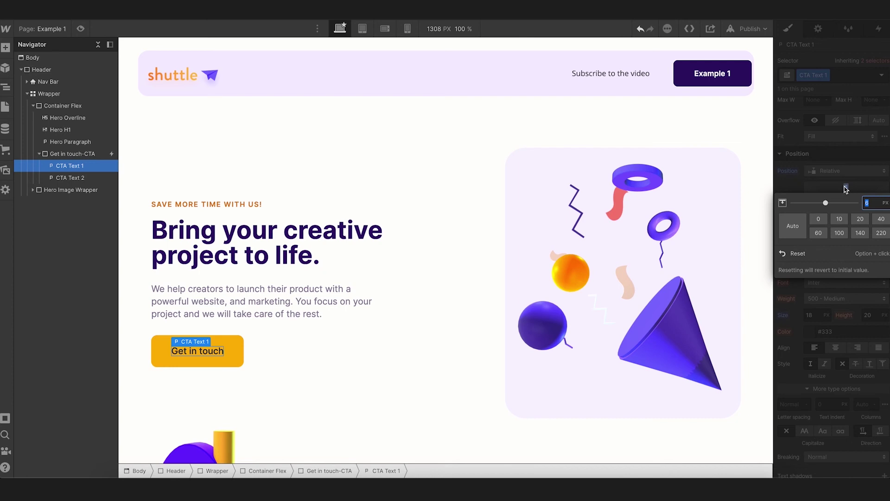
text(6)
key(Return)
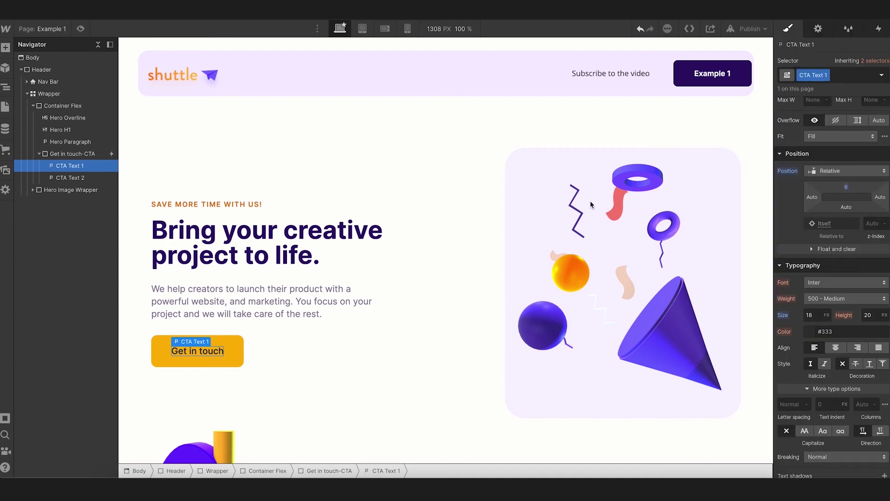
Preview the page to check how the repositioned labels behave on the Get in touch button
click(384, 184)
click(81, 29)
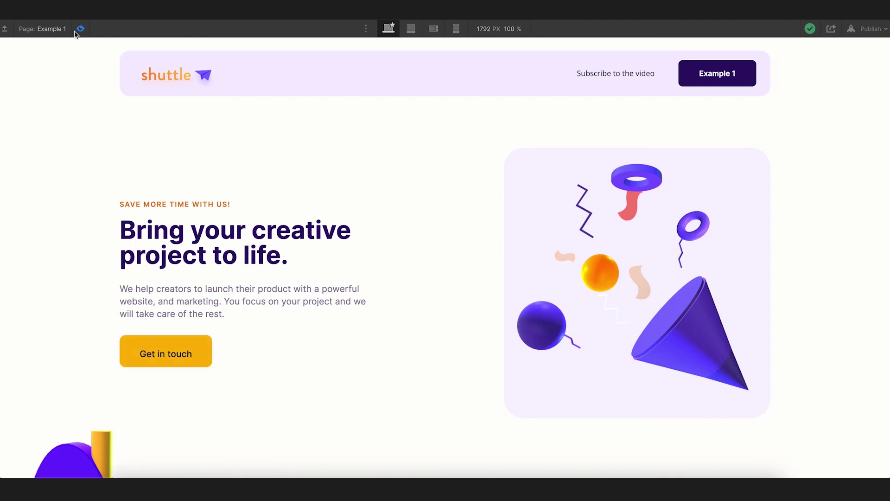
key(ctrl+shift+p)
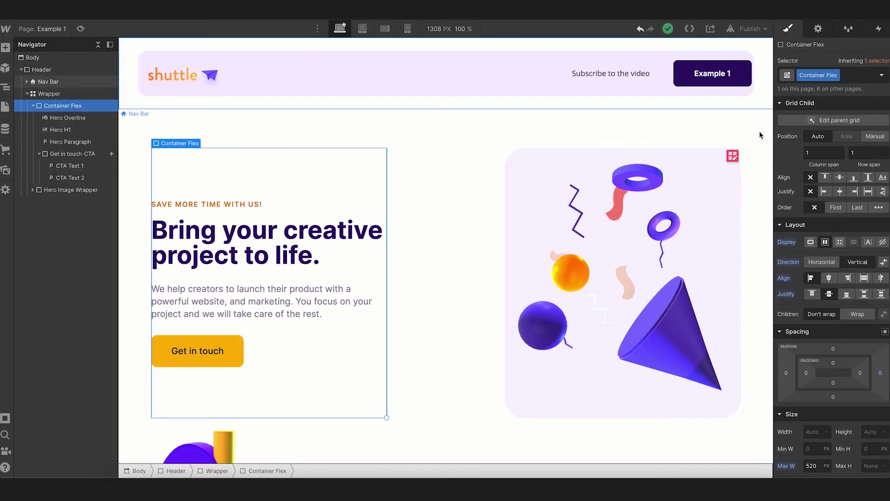
In the Get in touch-CTA's CTA-In hover animation, set the vertical movement of CTA Text 2's Move action at 0.00 s to 0 px
click(79, 155)
click(880, 30)
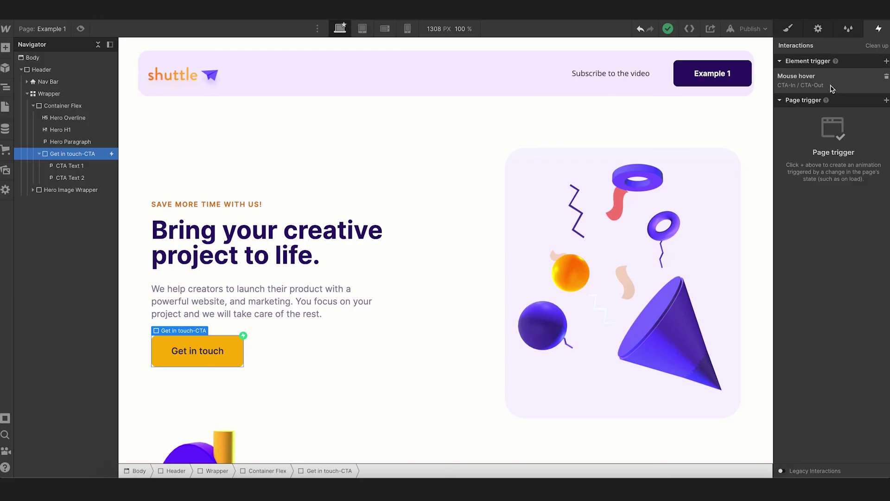
click(833, 87)
click(853, 147)
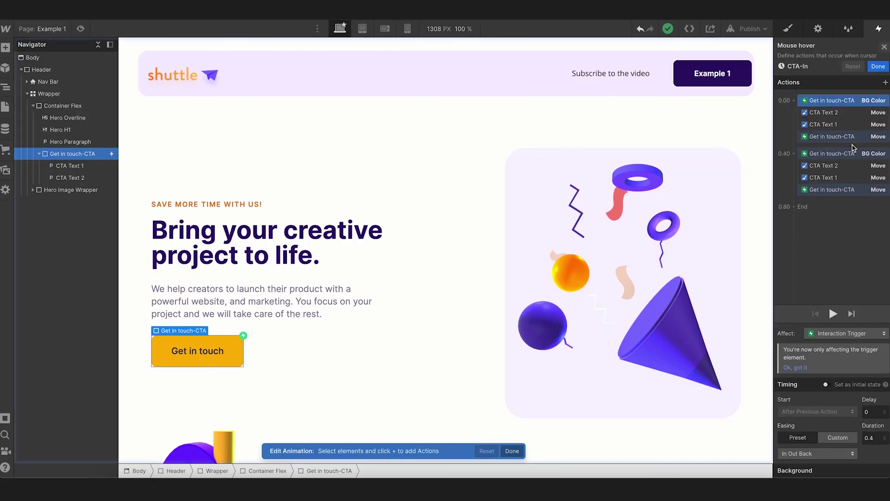
scroll(849, 129, down, 1)
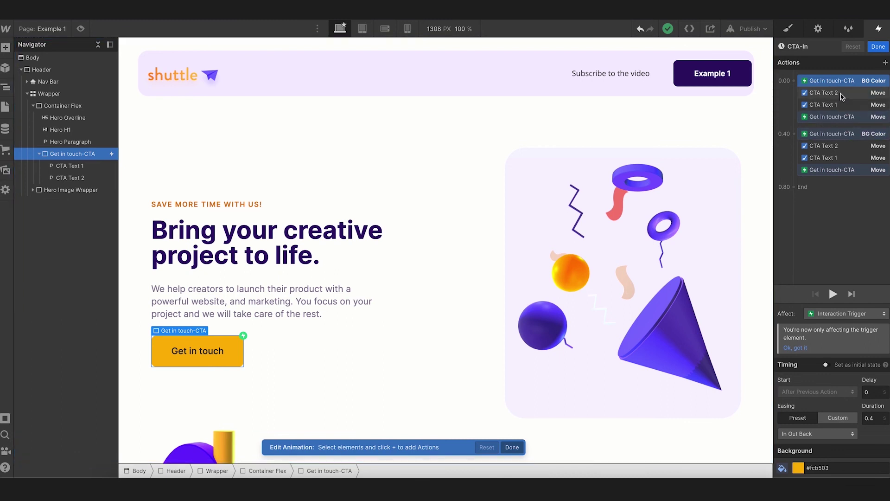
click(841, 93)
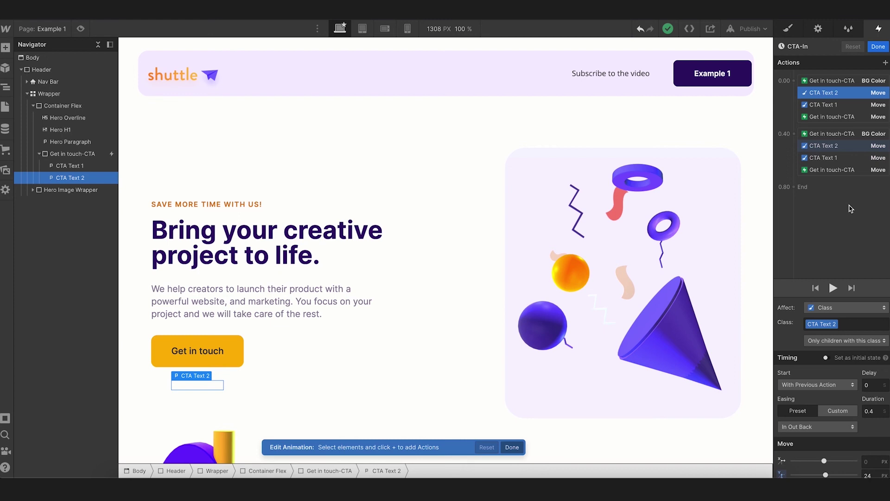
scroll(851, 209, down, 1)
click(870, 454)
text(0)
key(Return)
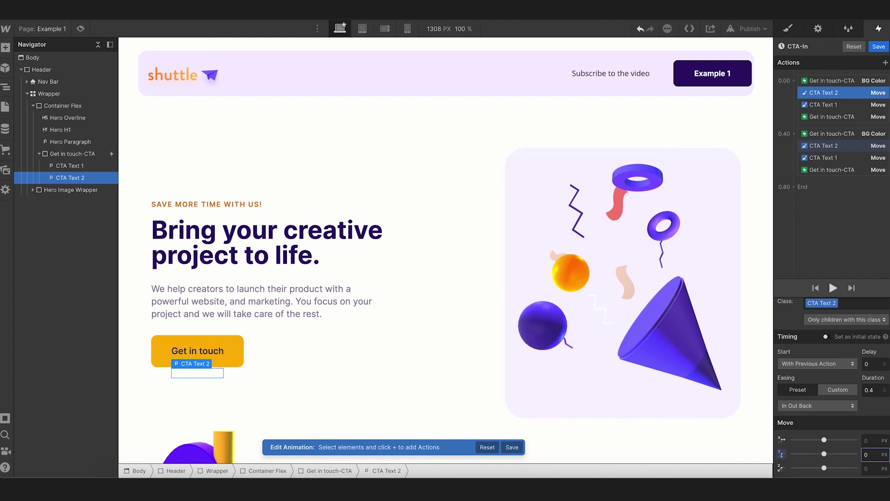
Set the vertical movement of CTA Text 1's Move action at 0.00 s to 0 px
click(827, 106)
click(868, 452)
key(BackSpace)
text(0)
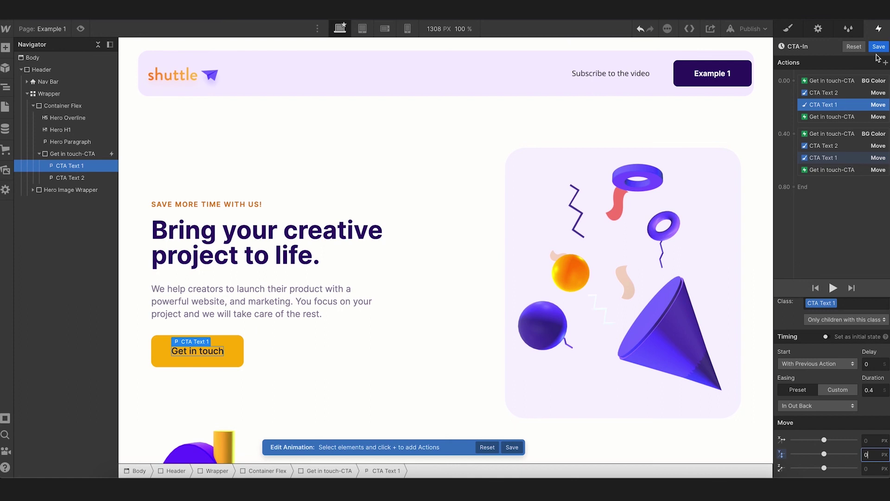
Set the vertical movement of CTA Text 2's Move action at 0.40 s to -44 px so the label sits centred in the button
click(824, 145)
click(871, 454)
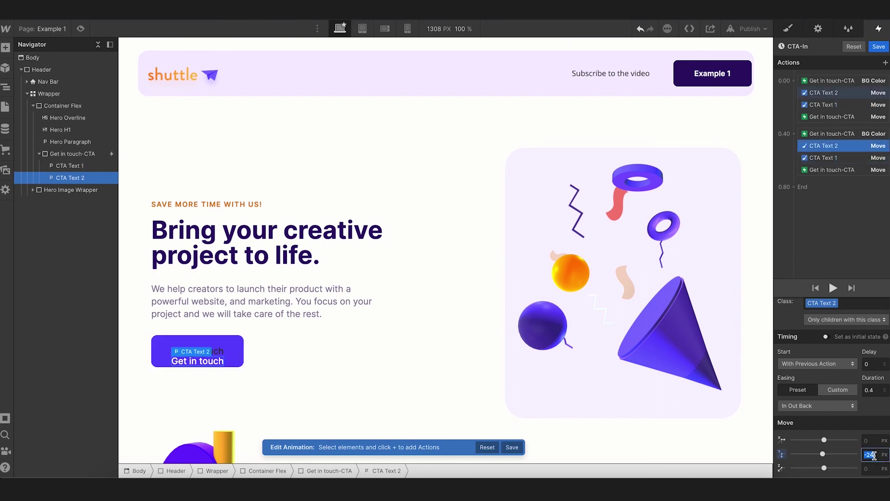
text(0)
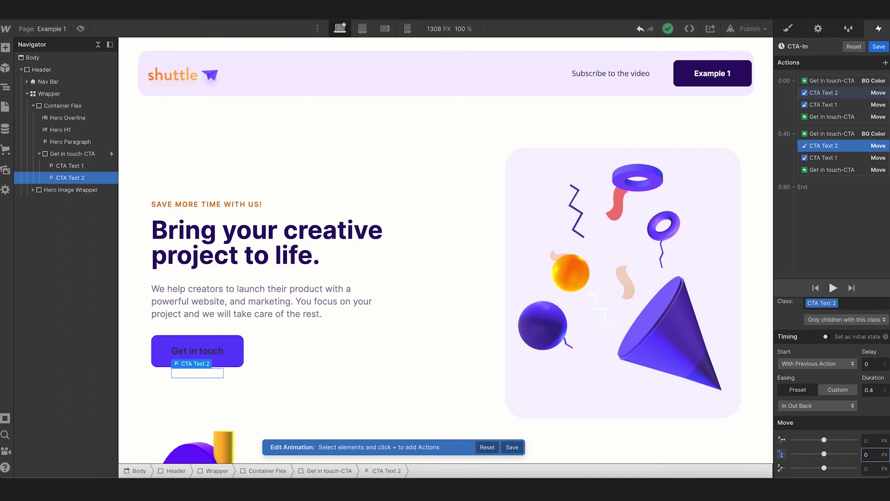
key(BackSpace)
text(-40)
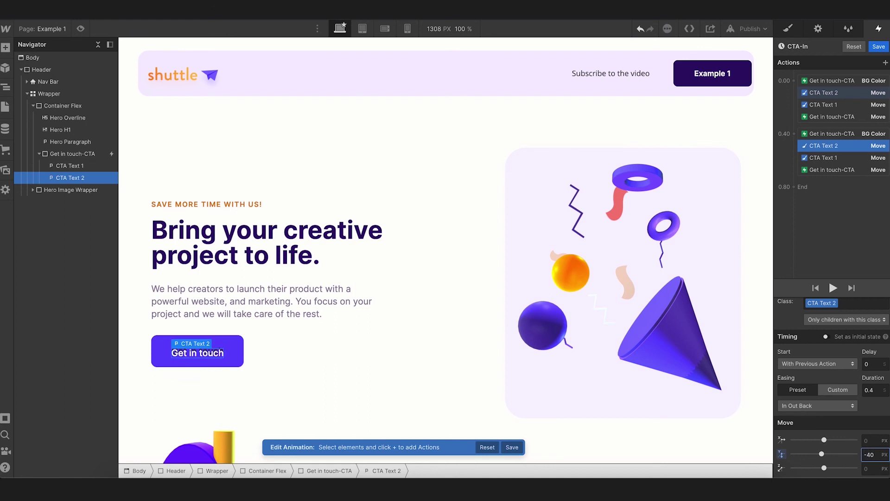
key(BackSpace)
text(3)
key(BackSpace)
text(6)
key(BackSpace)
text(4)
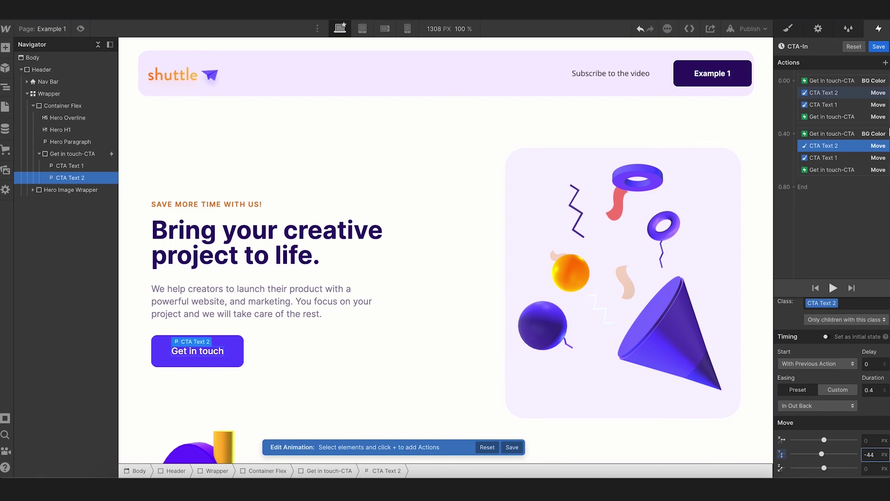
Save the CTA Text 2 change, then set the vertical movement of CTA Text 1's 0.40 s Move action to -46 px and save CTA-In
click(879, 47)
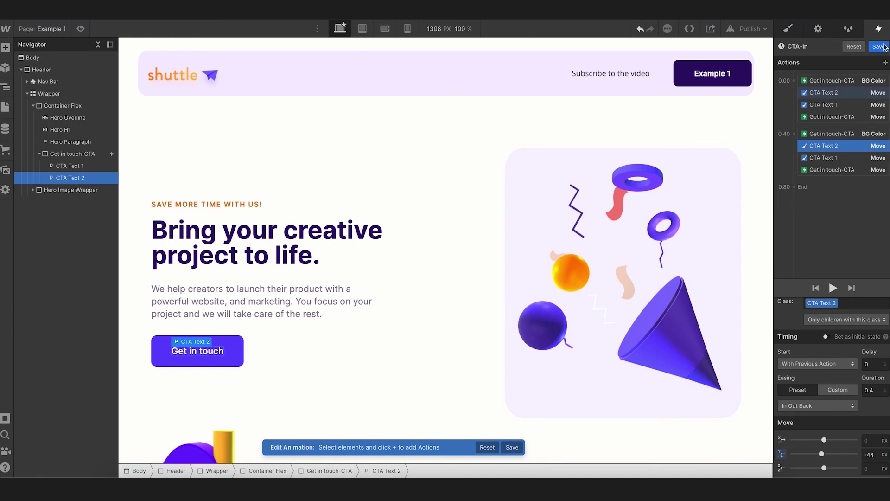
click(844, 158)
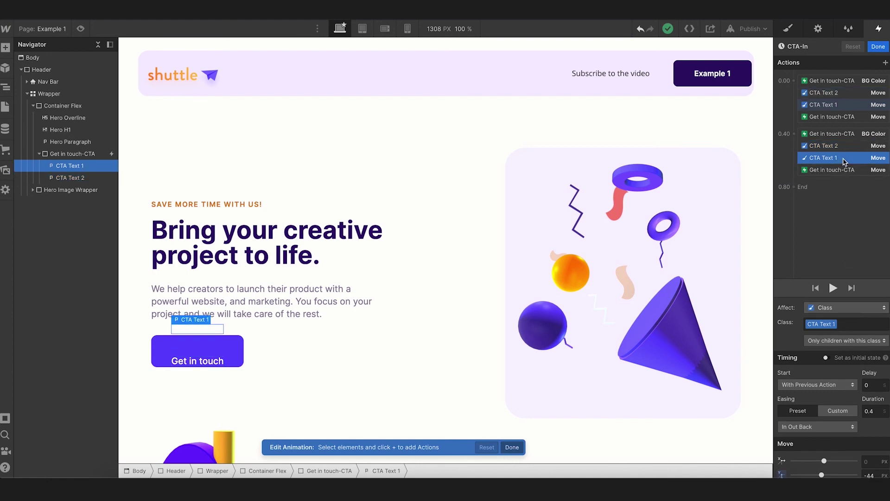
click(872, 475)
key(BackSpace)
text(5)
key(BackSpace)
text(3)
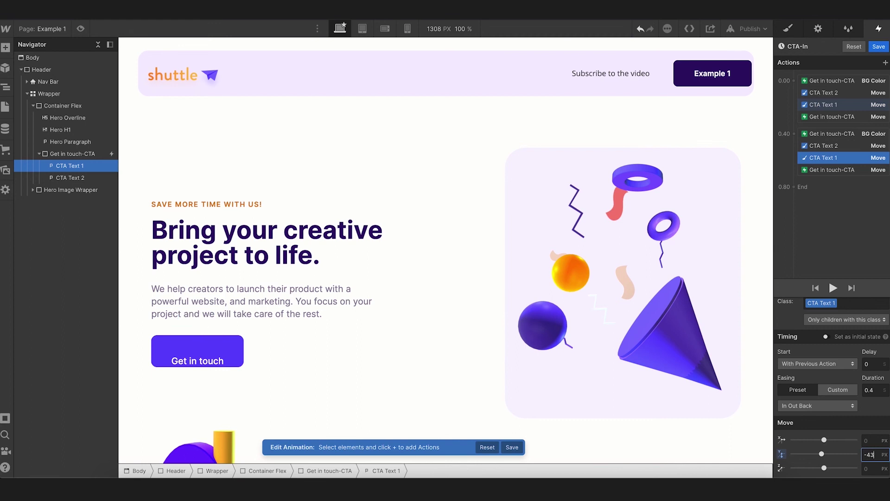
key(BackSpace)
text(7)
key(BackSpace)
text(6)
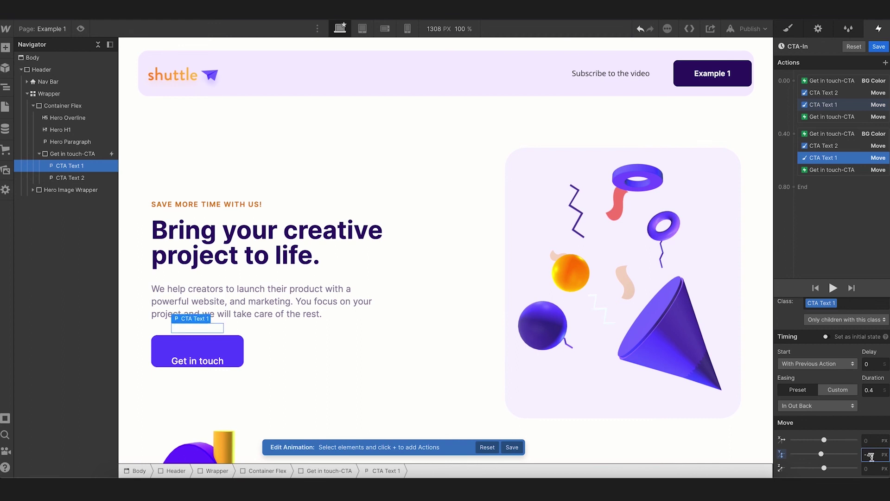
click(879, 46)
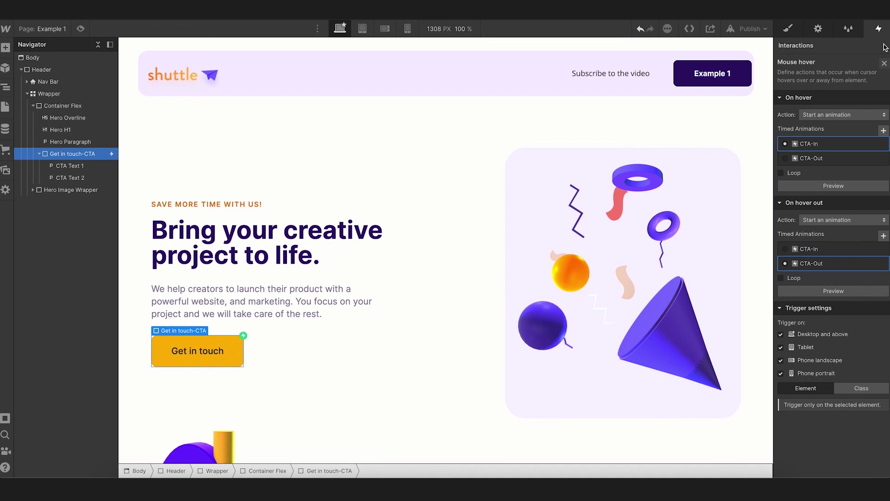
In the CTA-Out hover-out animation, set the vertical movement of the CTA Text 2 and CTA Text 1 Move actions to 0 px and save
click(871, 264)
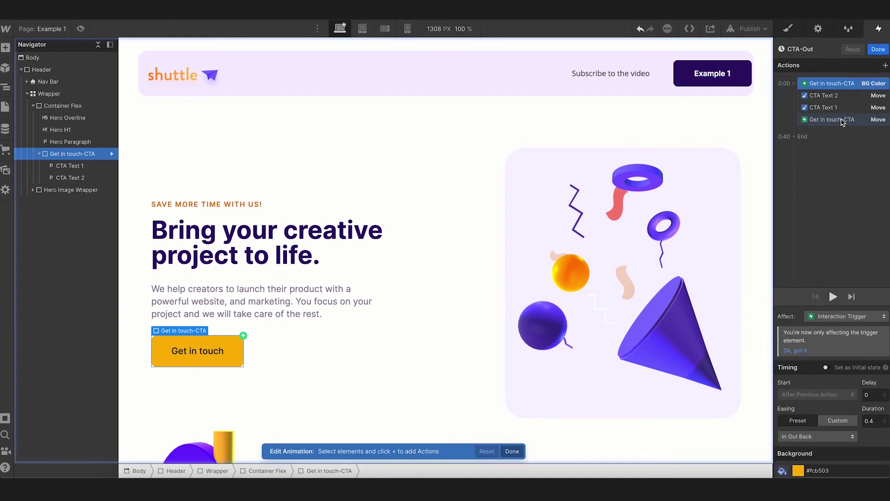
click(839, 92)
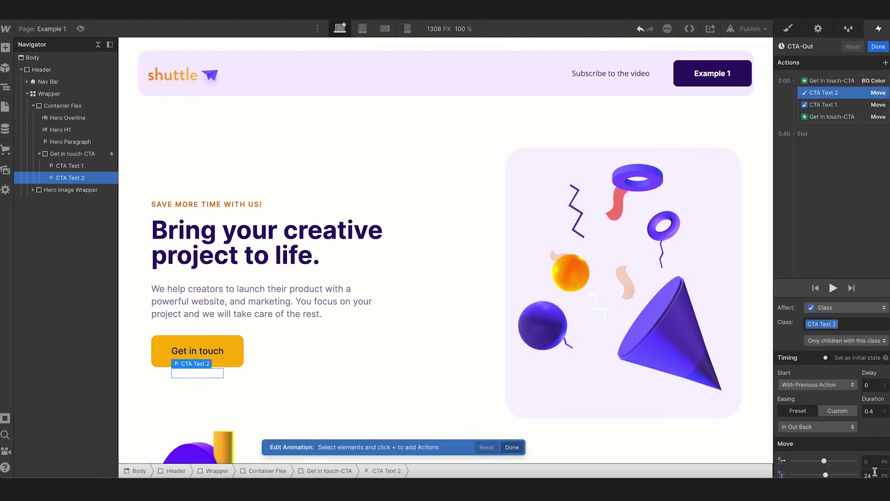
click(871, 474)
text(0)
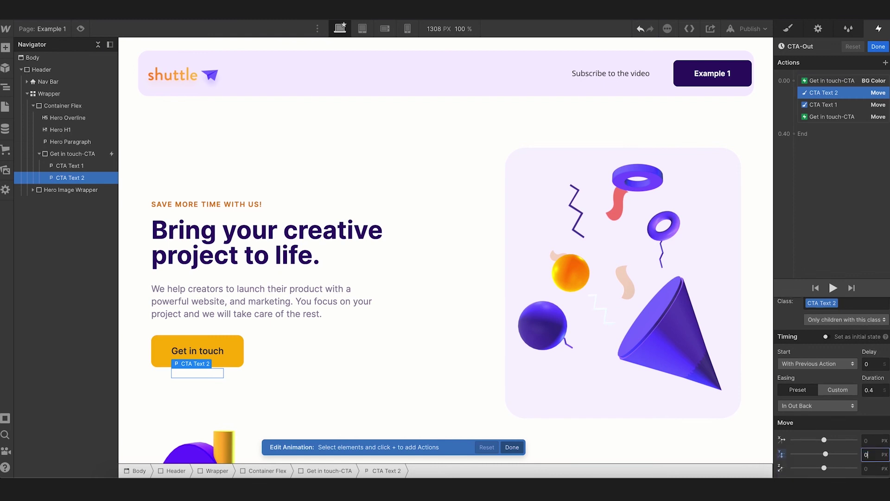
click(817, 105)
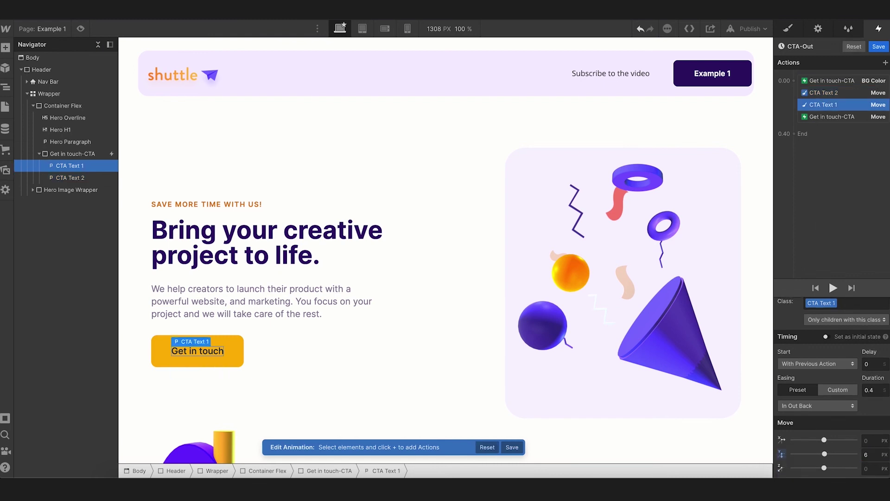
click(869, 454)
text(0)
click(879, 47)
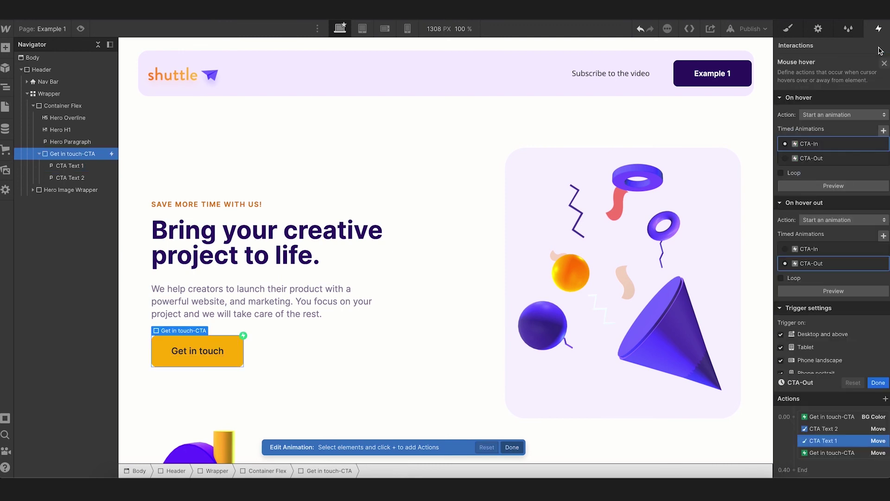
Preview the page to check the label swap and centring when hovering over the Get in touch button
click(80, 29)
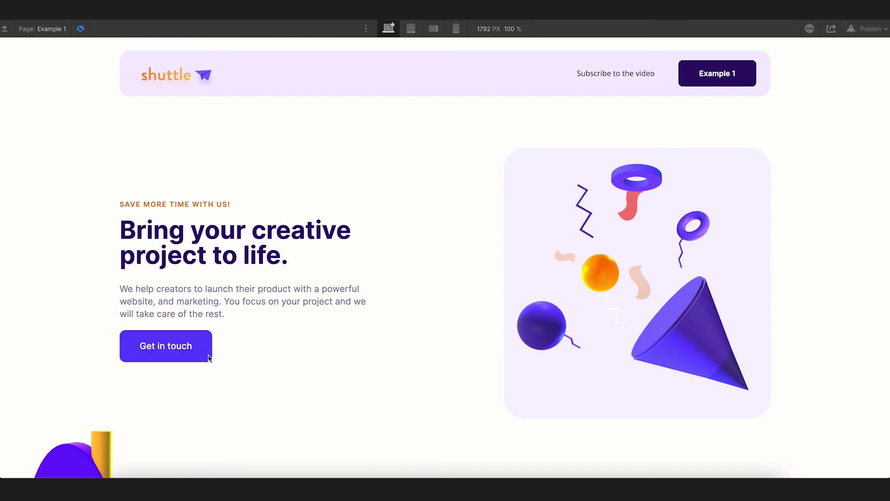